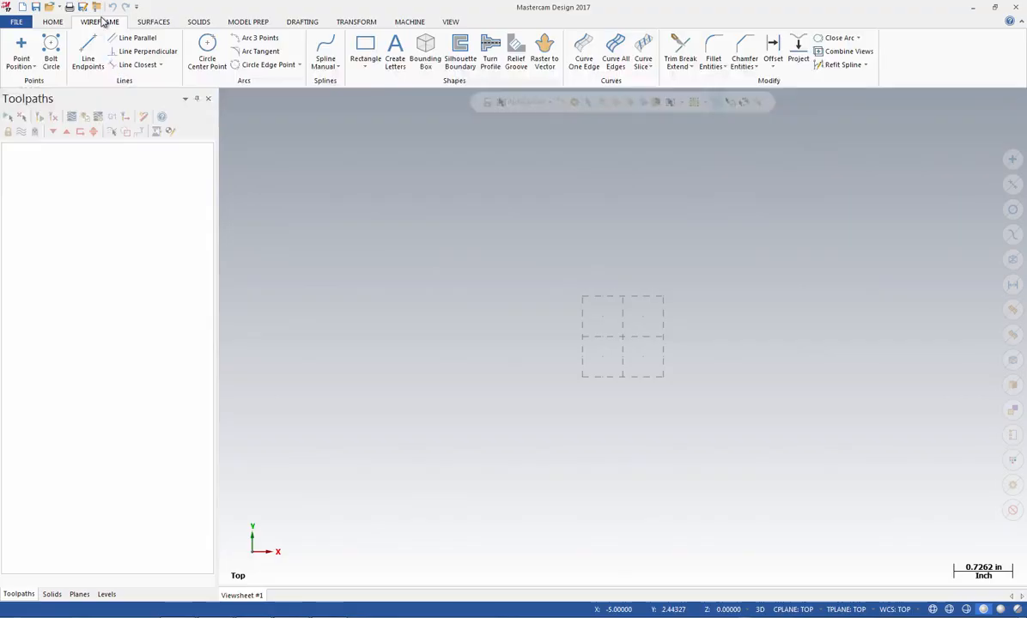
Create a rectangle with width -24 and height 0.75 inches, placing its first corner at the origin
{"action": "left_click", "coordinate": [365, 48]}
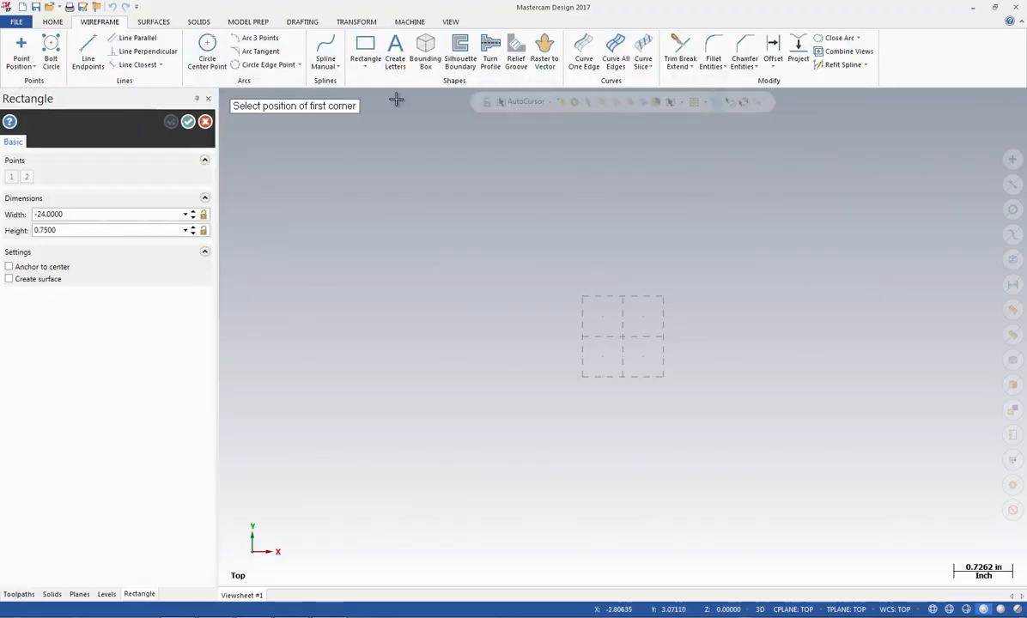
{"action": "left_click", "coordinate": [102, 213]}
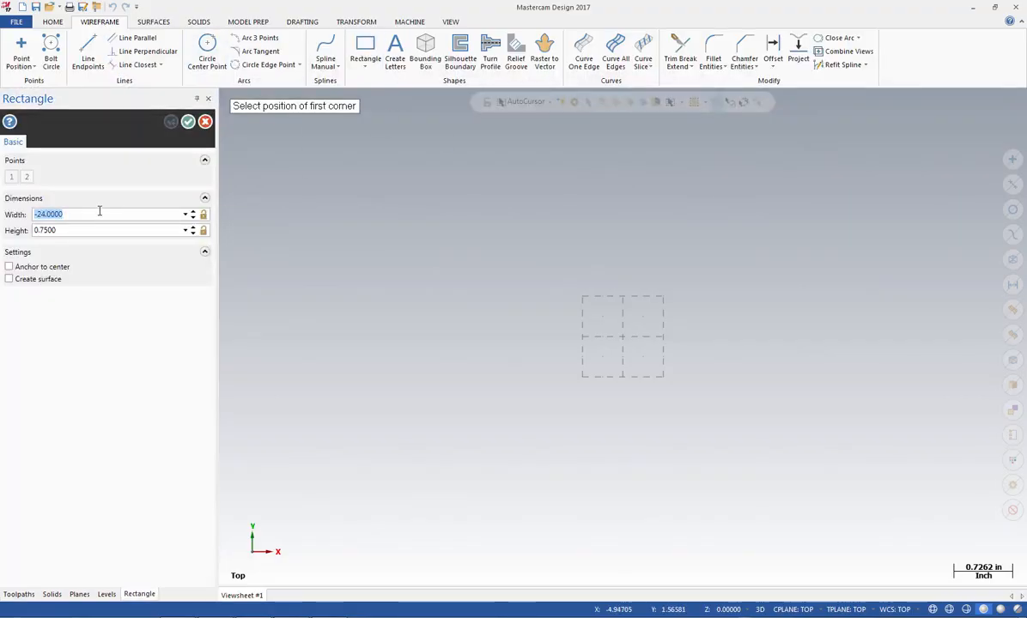
{"action": "left_click", "coordinate": [69, 230]}
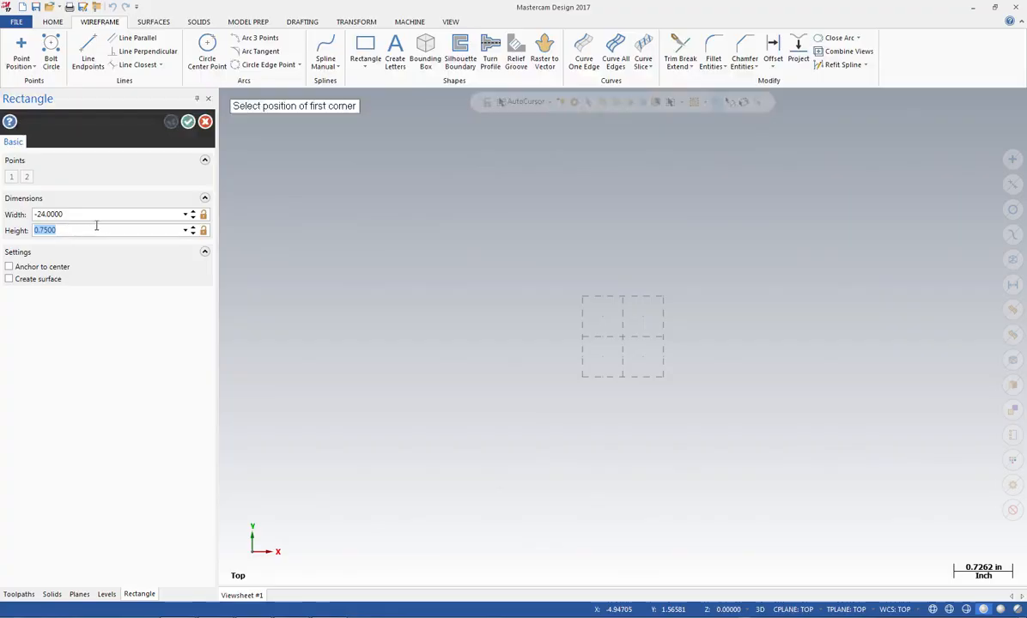
{"action": "left_click", "coordinate": [550, 102]}
{"action": "left_click", "coordinate": [515, 130]}
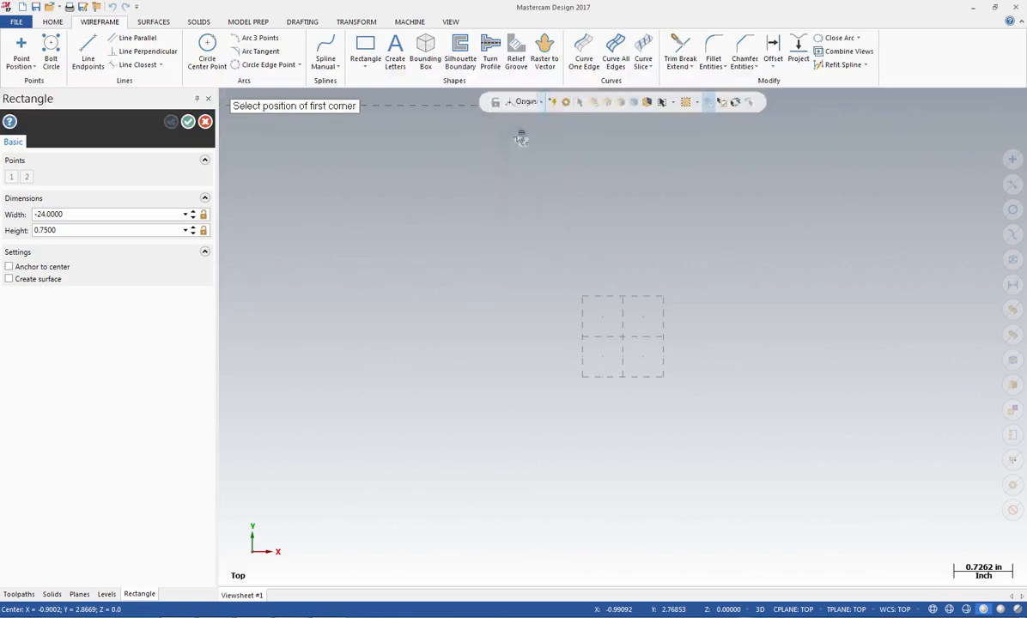
{"action": "left_click", "coordinate": [187, 123]}
Create a line parallel to the rectangle's left edge, offset 1.625 inches towards the inside
{"action": "right_click", "coordinate": [784, 301]}
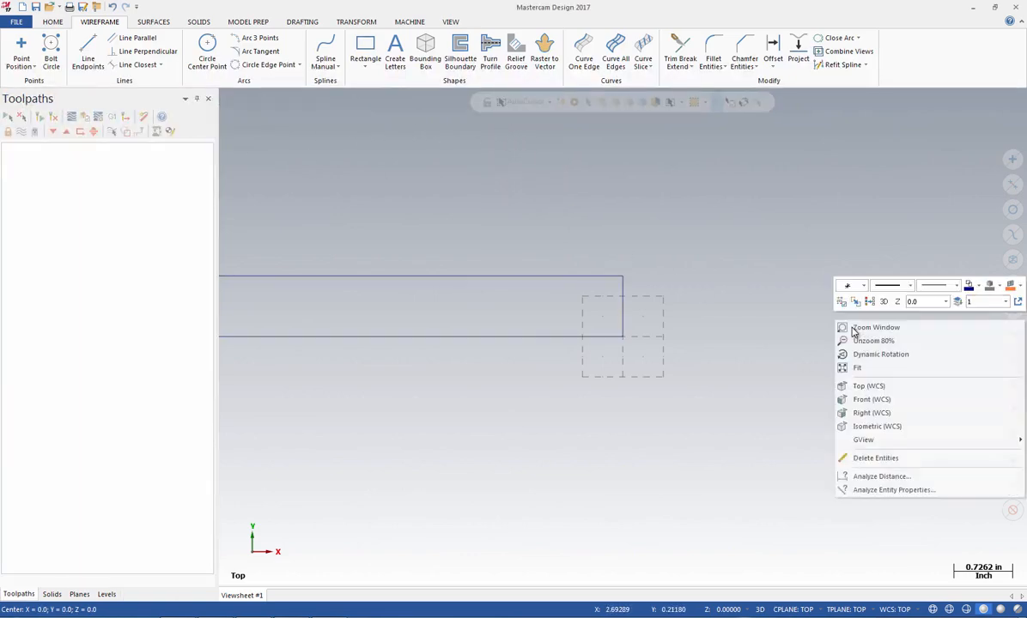
{"action": "left_click", "coordinate": [809, 350]}
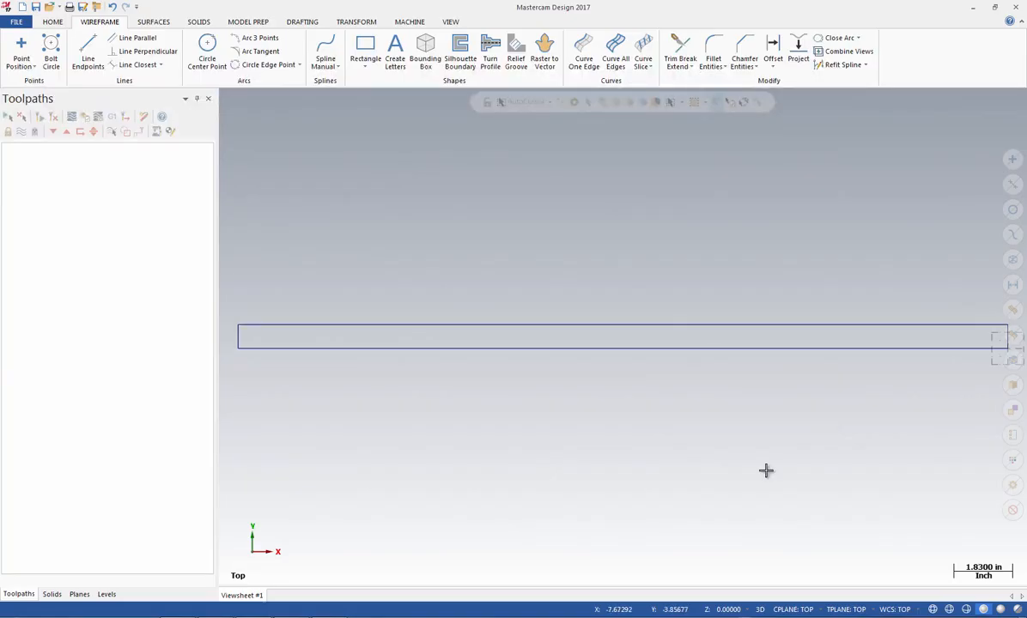
{"action": "left_click", "coordinate": [154, 41]}
{"action": "left_click", "coordinate": [237, 340]}
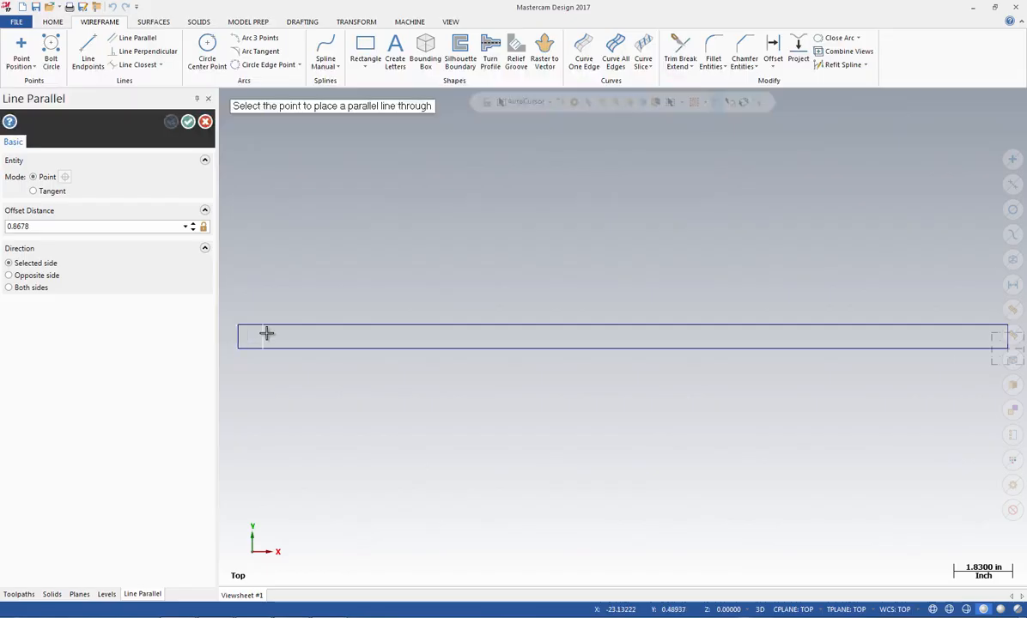
{"action": "left_click", "coordinate": [270, 333]}
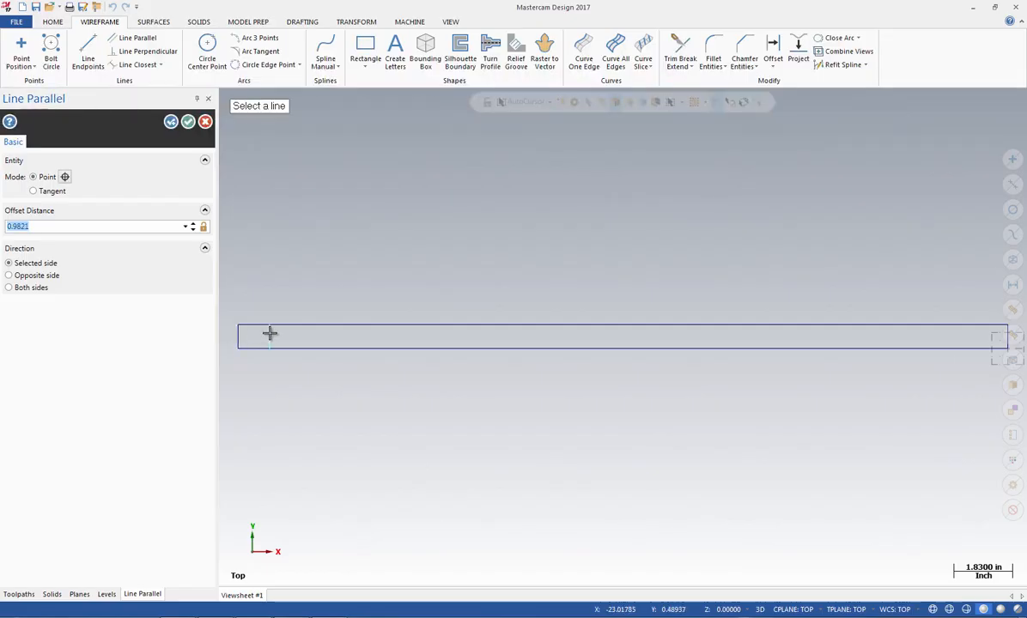
{"action": "type", "text": "1"}
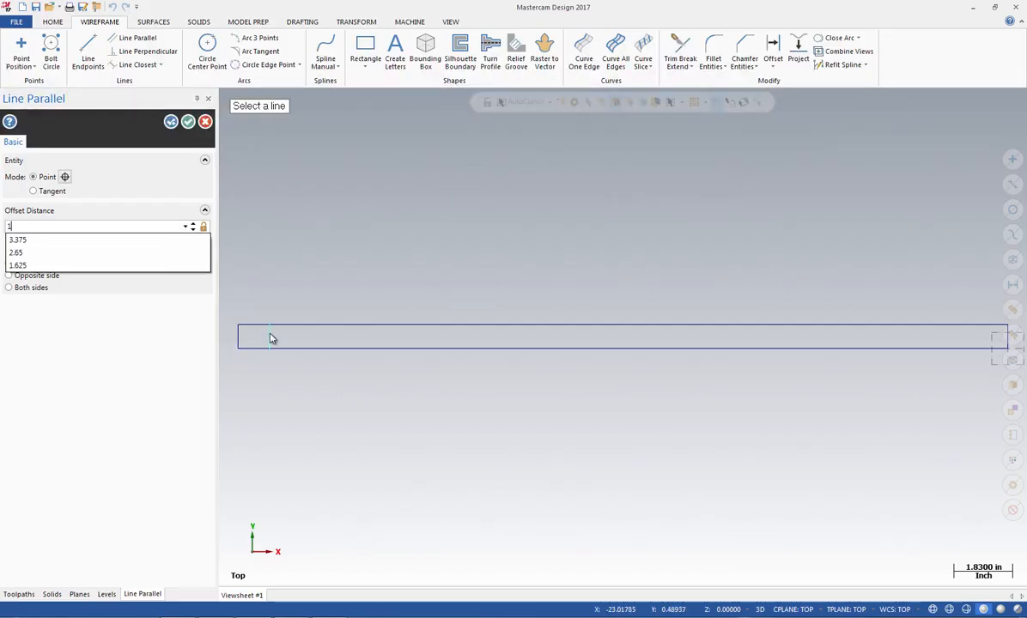
{"action": "type", "text": "."}
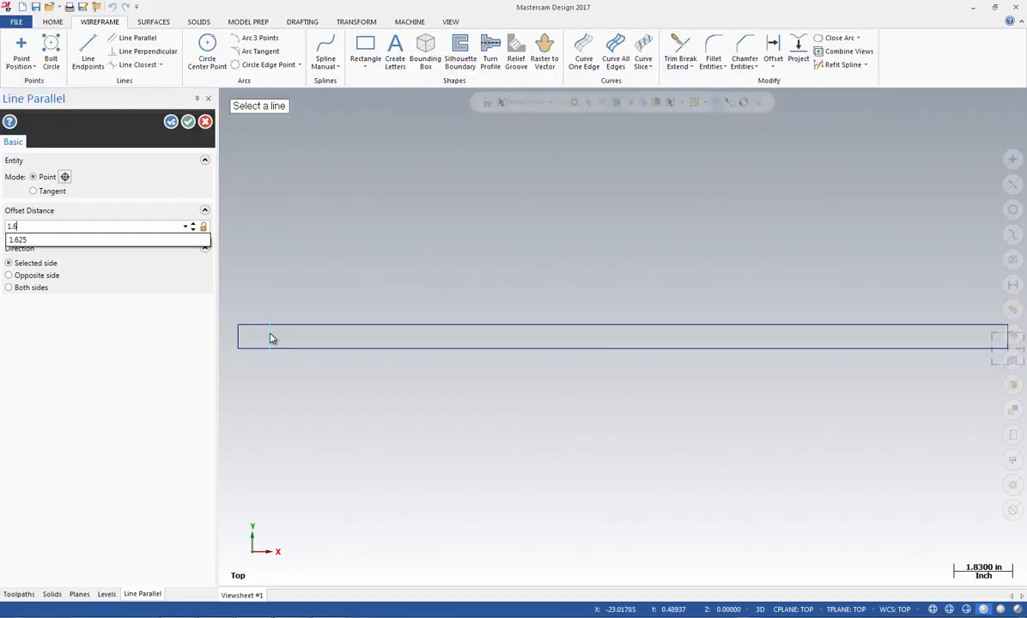
{"action": "type", "text": "625"}
{"action": "key", "text": "Return"}
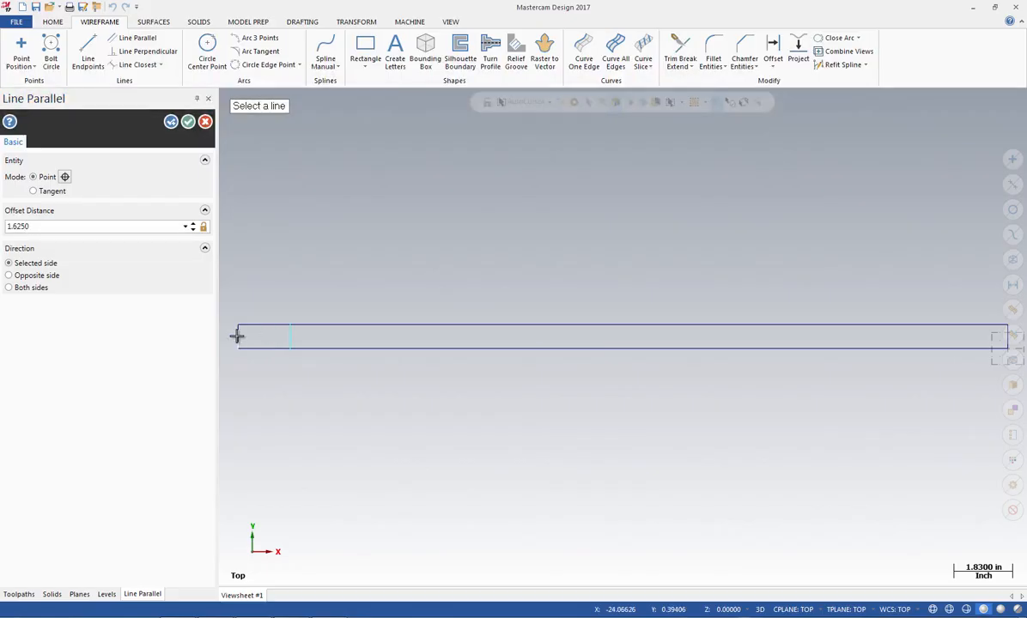
Add a second parallel line inside the rectangle, offset 2.625 inches from its left edge
{"action": "left_click", "coordinate": [238, 336]}
{"action": "left_click", "coordinate": [268, 337]}
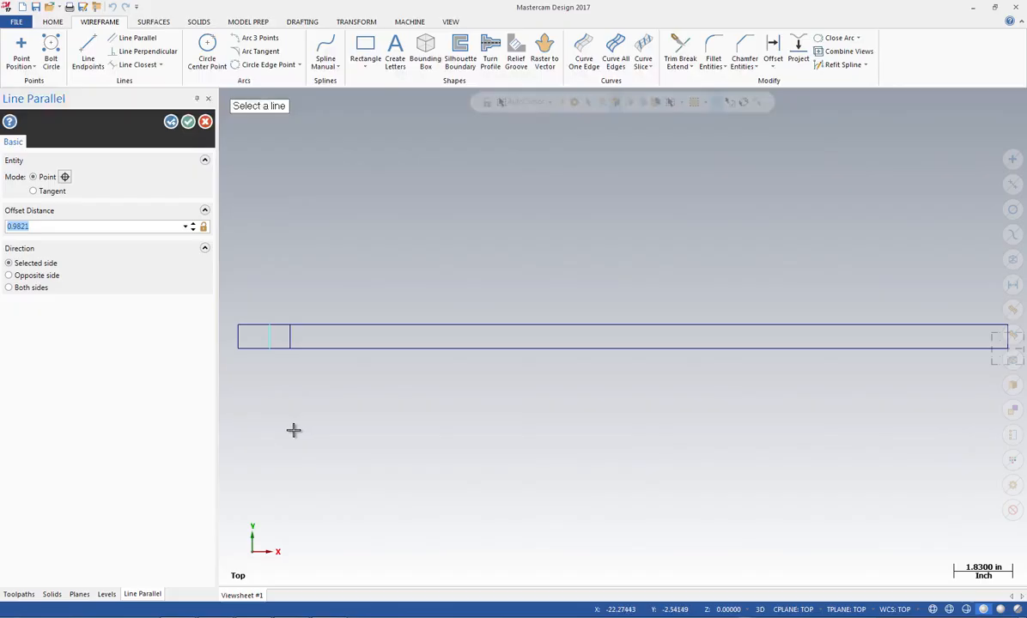
{"action": "type", "text": "2.6"}
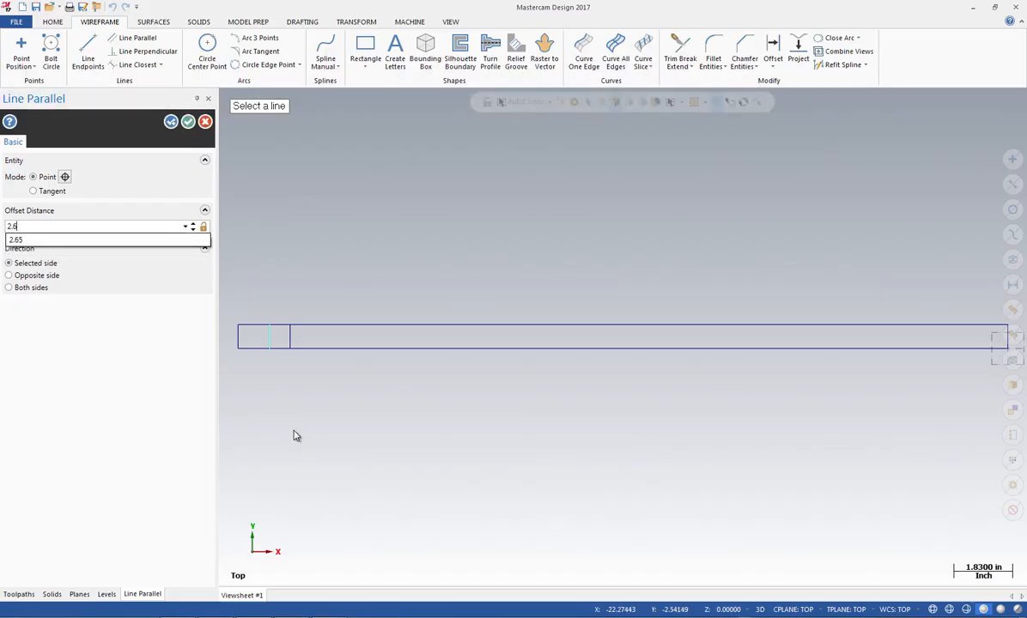
{"action": "type", "text": "25"}
{"action": "key", "text": "Return"}
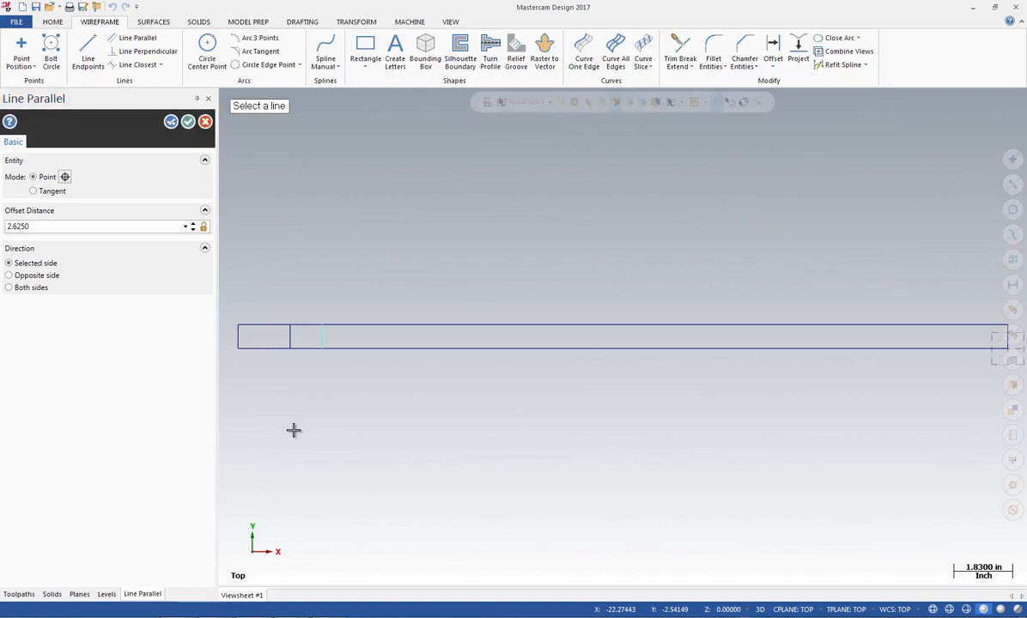
Add a third parallel line inside the rectangle, offset 3.375 inches from its left edge
{"action": "left_click", "coordinate": [238, 341]}
{"action": "left_click", "coordinate": [261, 337]}
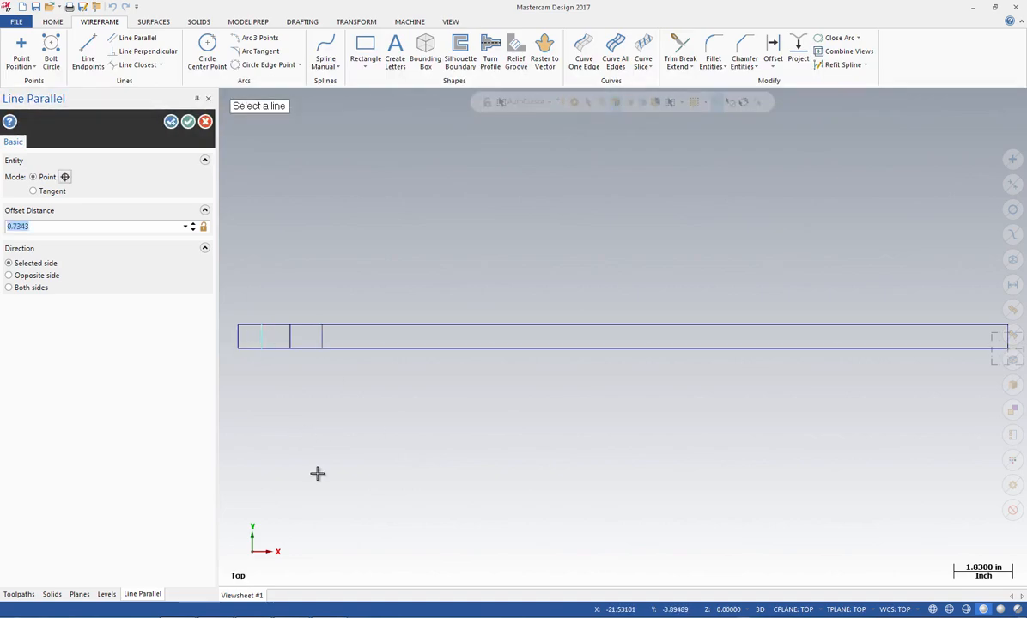
{"action": "type", "text": "3."}
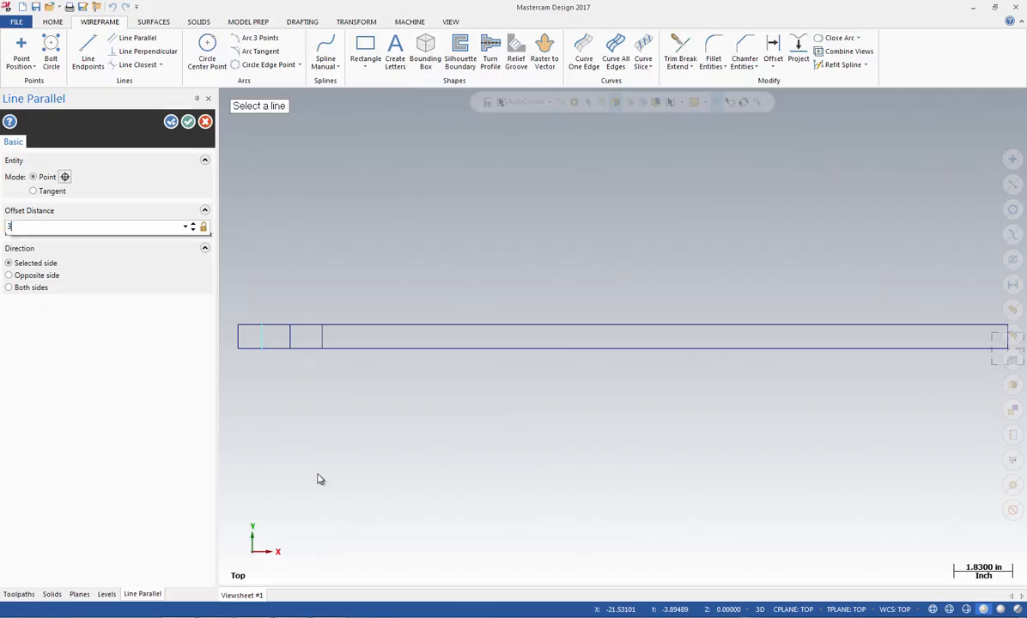
{"action": "type", "text": "3"}
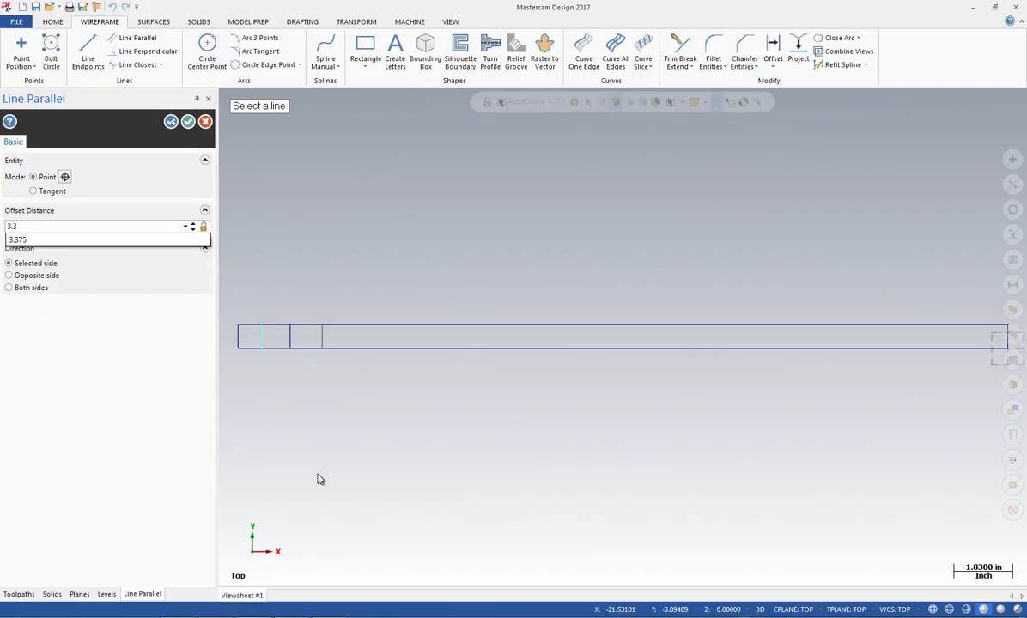
{"action": "type", "text": "75"}
{"action": "key", "text": "Return"}
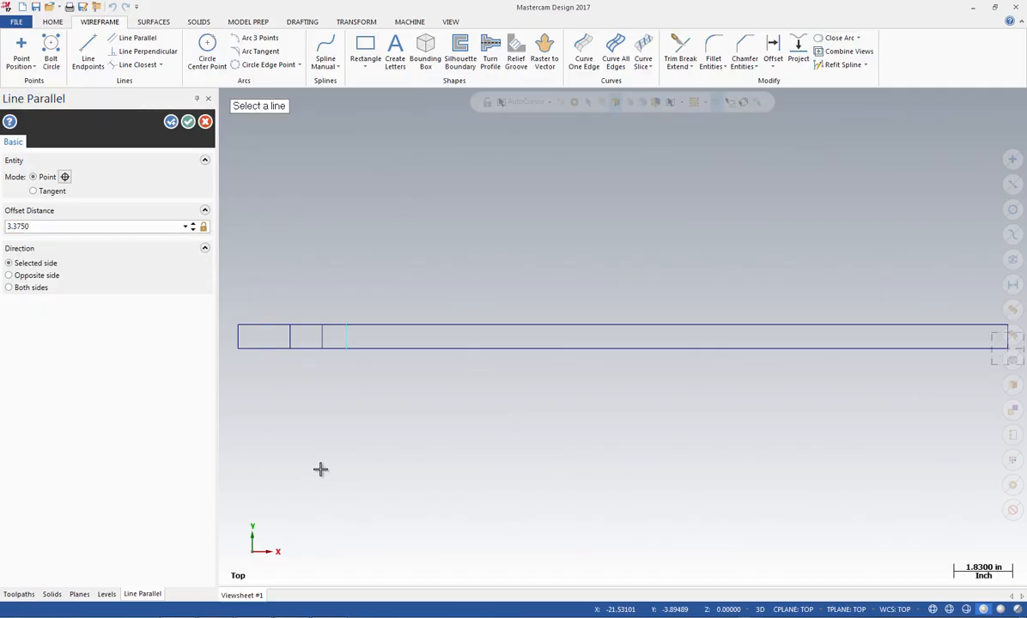
Add a fourth parallel line inside the rectangle, offset 4.375 inches from its left edge
{"action": "left_click", "coordinate": [237, 337]}
{"action": "left_click", "coordinate": [259, 337]}
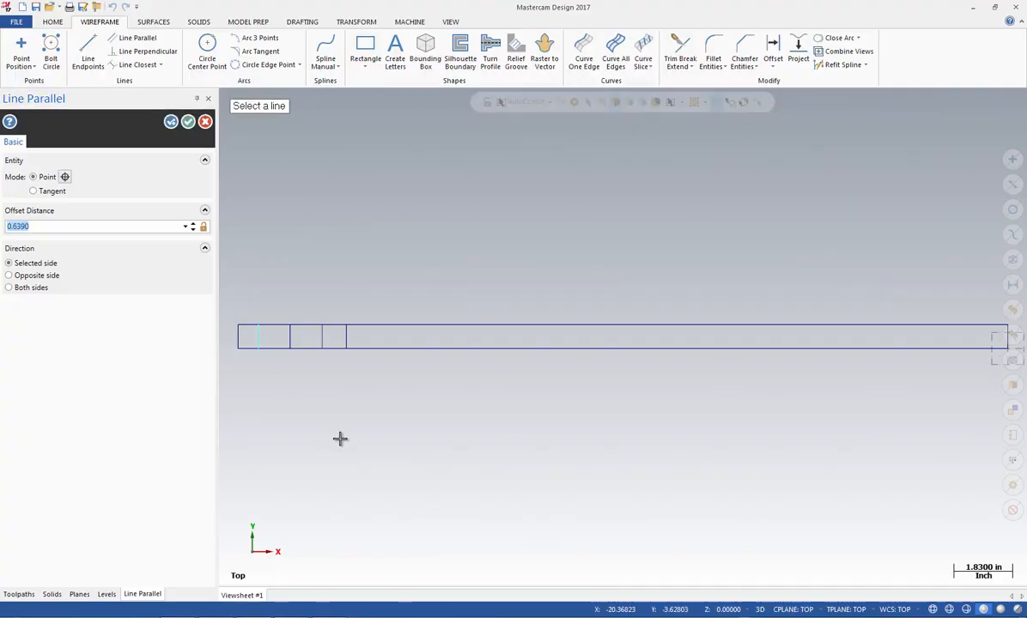
{"action": "type", "text": "4.3750"}
{"action": "key", "text": "Tab"}
{"action": "left_click", "coordinate": [169, 122]}
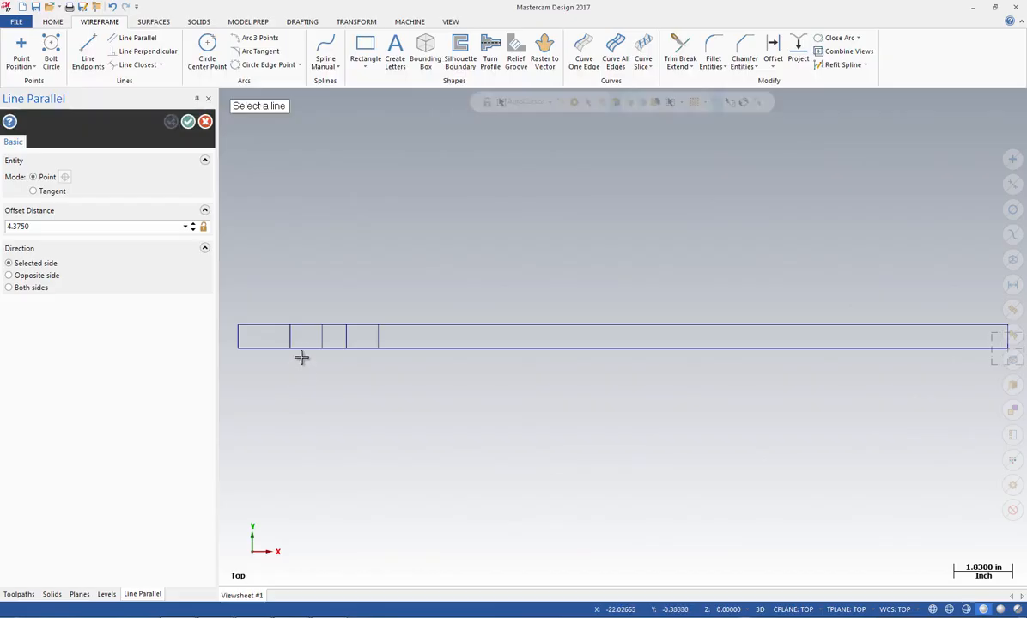
Create a horizontal line parallel to the rectangle's bottom edge, offset 0.25 inches upwards
{"action": "left_click", "coordinate": [302, 349]}
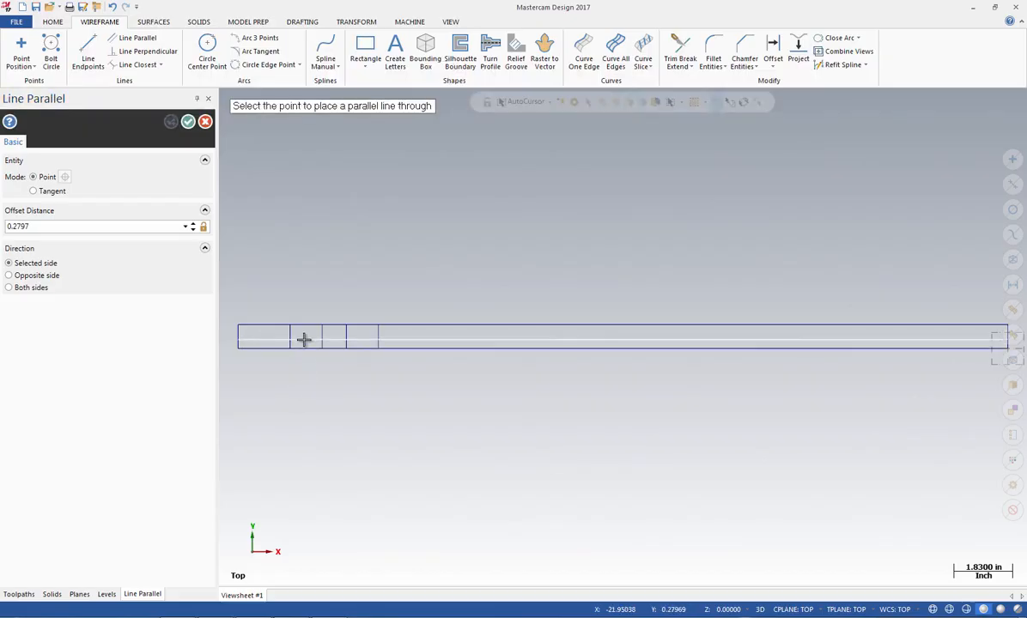
{"action": "left_click", "coordinate": [301, 338]}
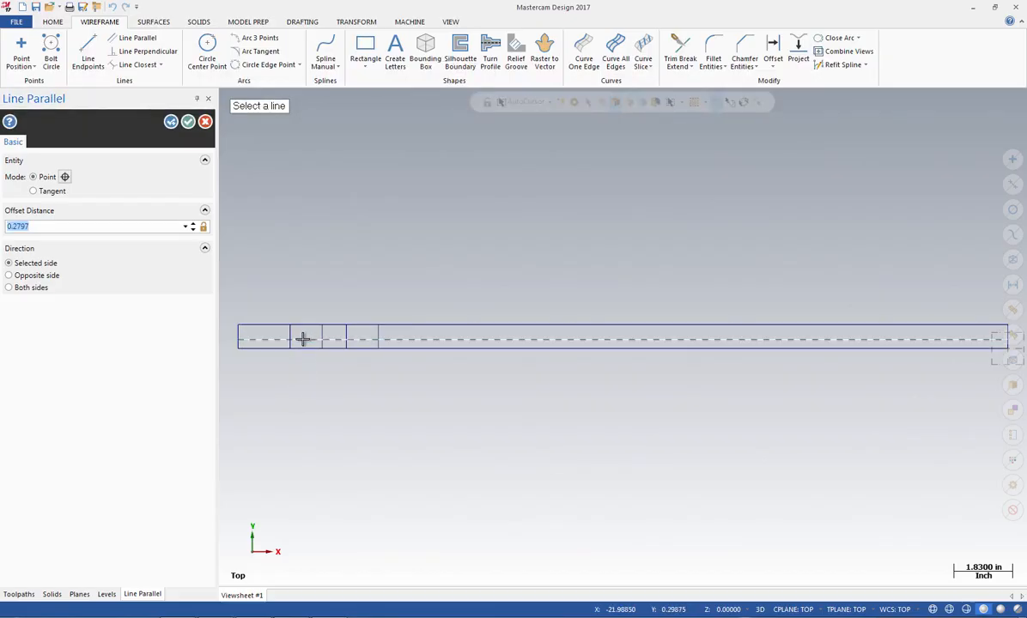
{"action": "key", "text": "BackSpace"}
{"action": "key", "text": "Return"}
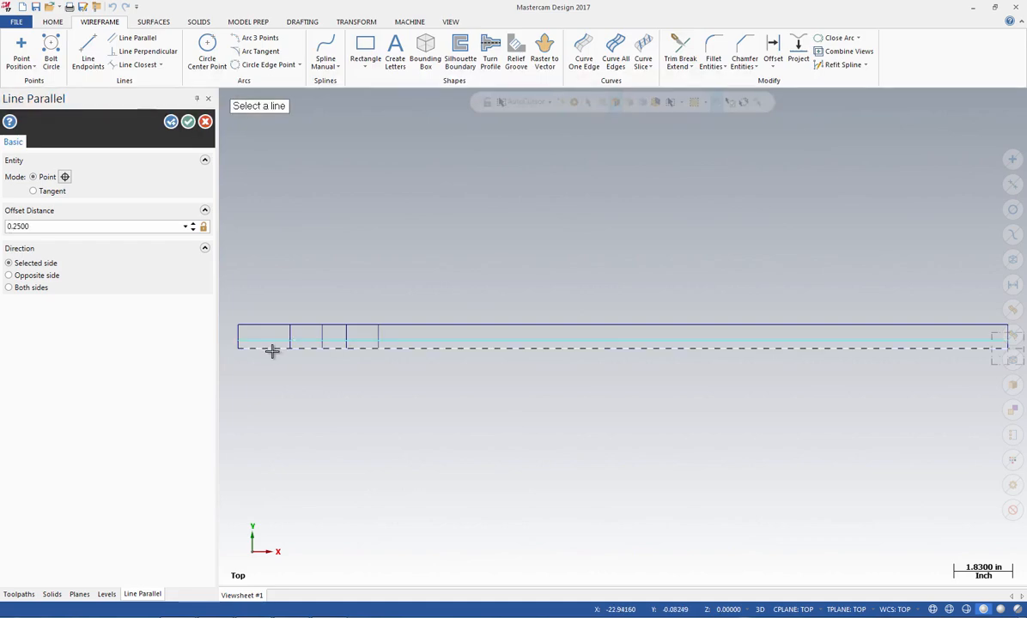
Add another horizontal parallel line, offset 0.5 inches above the rectangle's bottom edge
{"action": "left_click", "coordinate": [271, 349]}
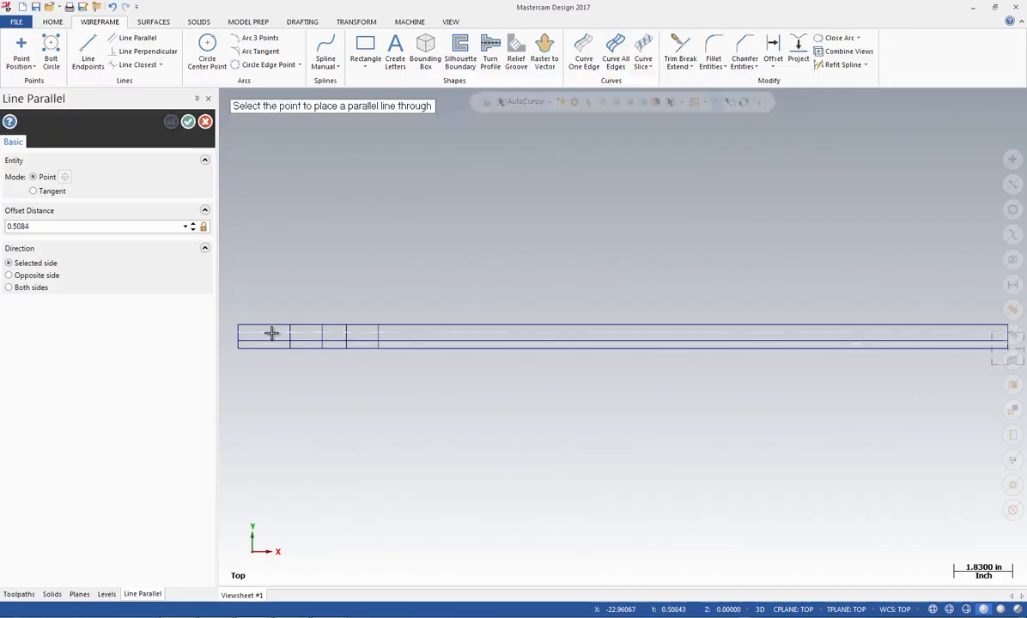
{"action": "left_click", "coordinate": [272, 333]}
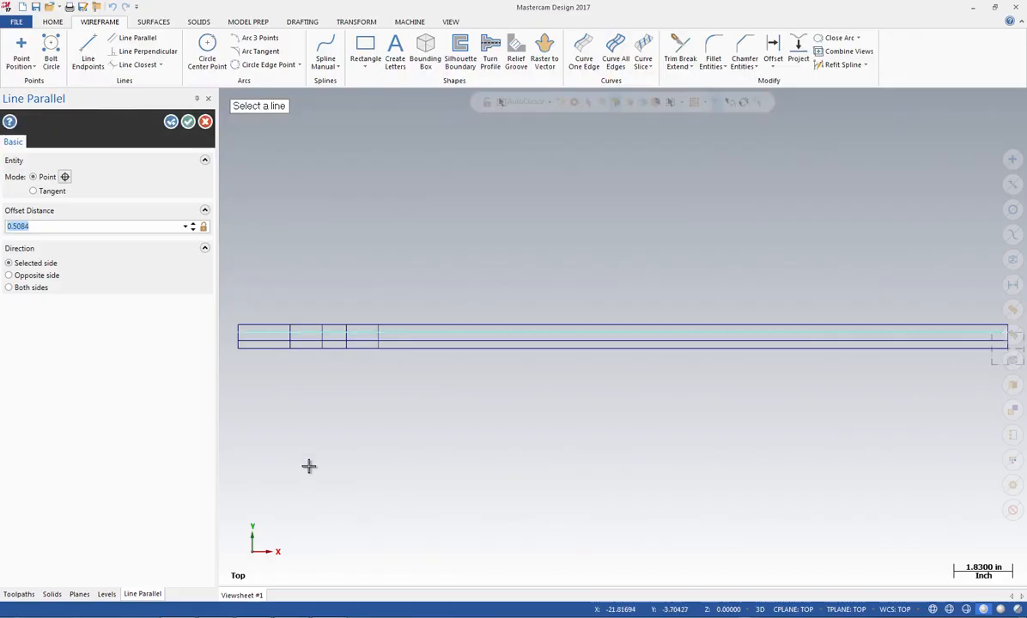
{"action": "type", "text": ".5"}
{"action": "key", "text": "Return"}
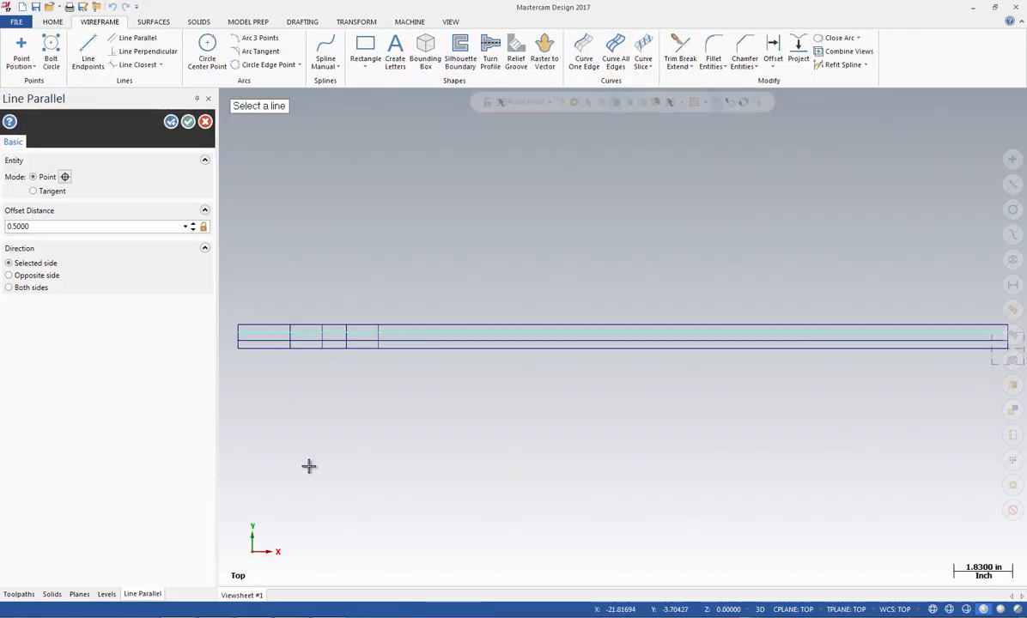
{"action": "left_click", "coordinate": [188, 123]}
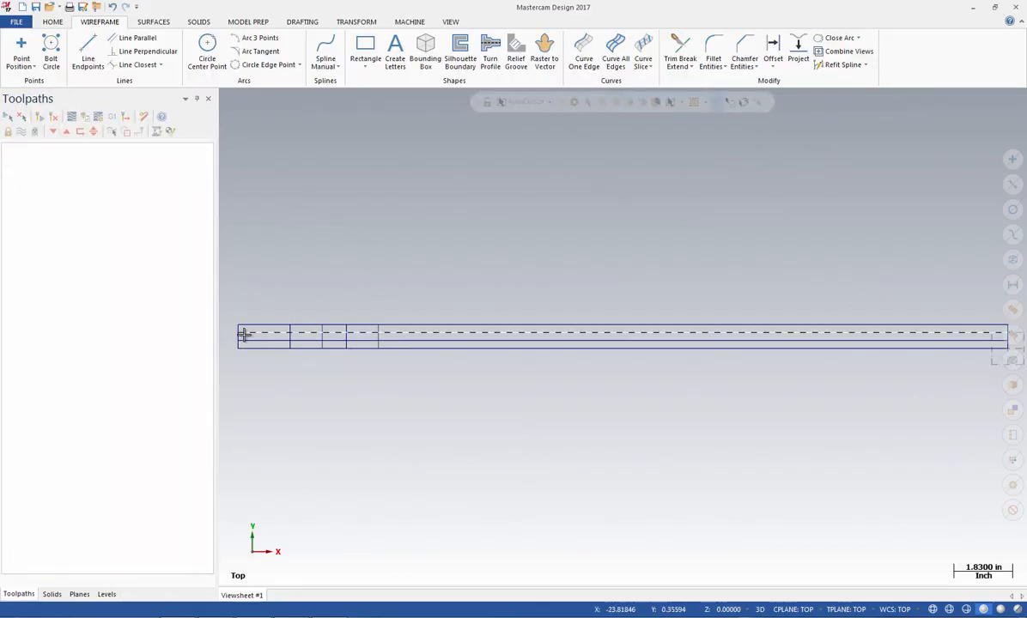
Draw a sloped line from the first inner vertical's intersection with the upper inner horizontal to the second vertical's intersection with the lower one
{"action": "scroll", "coordinate": [245, 336], "scroll_direction": "up", "scroll_amount": 5}
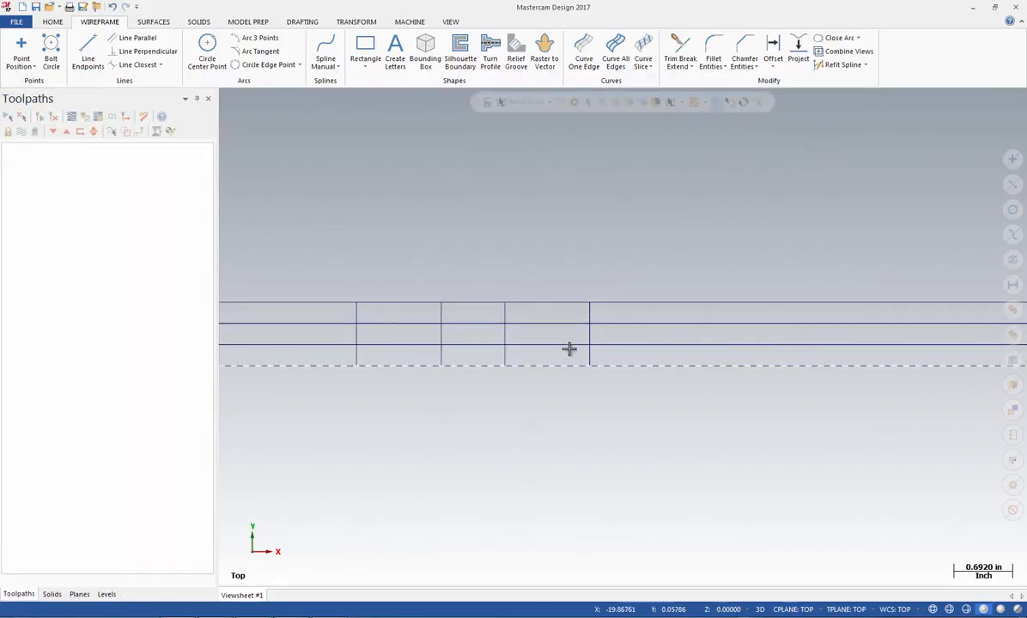
{"action": "scroll", "coordinate": [809, 403], "scroll_direction": "down", "scroll_amount": 2}
{"action": "scroll", "coordinate": [570, 371], "scroll_direction": "up", "scroll_amount": 2}
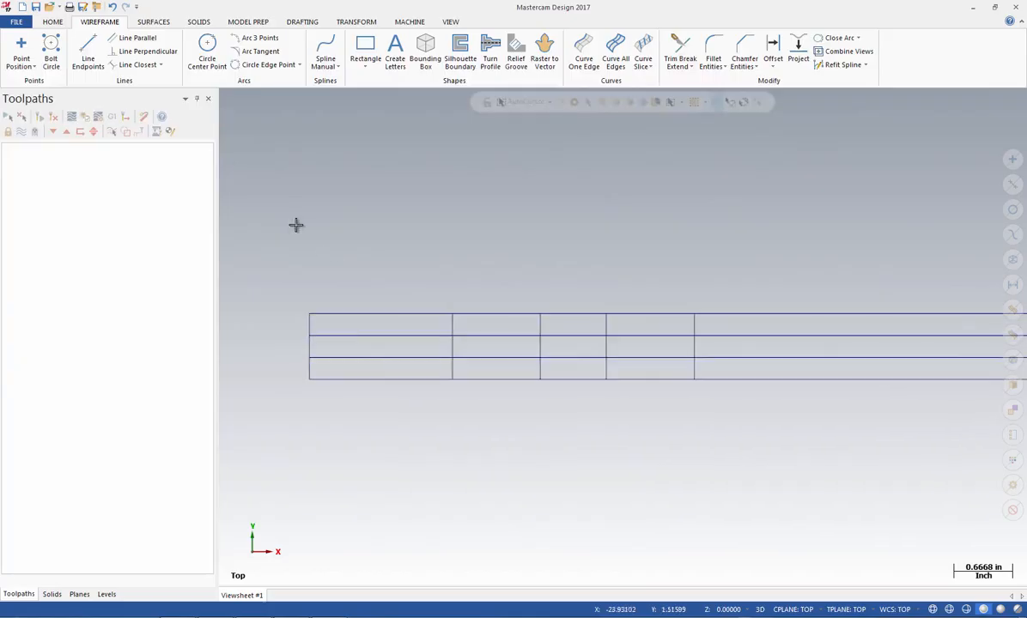
{"action": "left_click", "coordinate": [87, 54]}
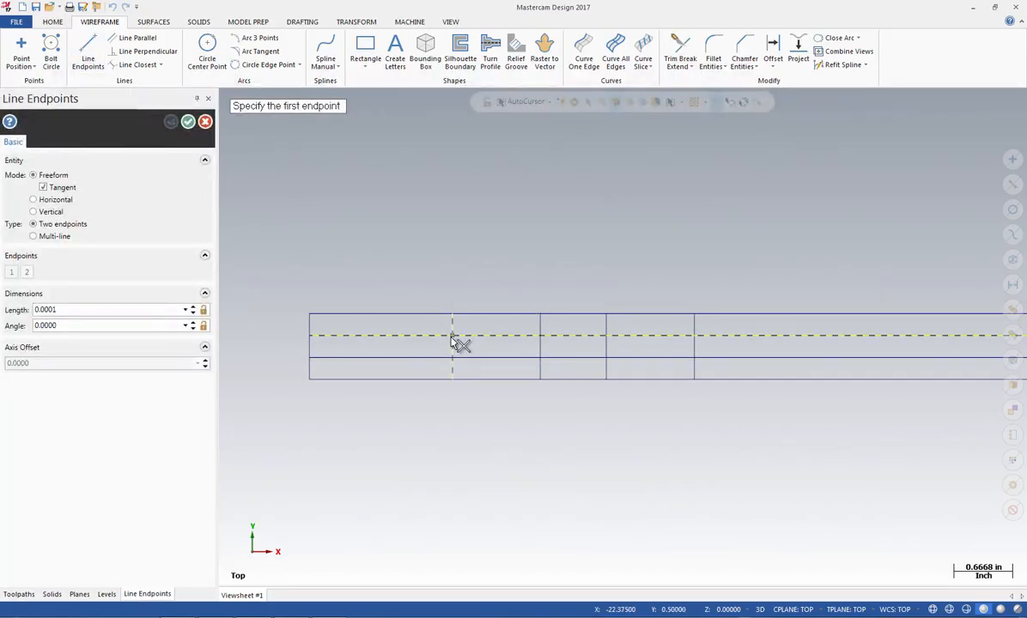
{"action": "left_click", "coordinate": [453, 336]}
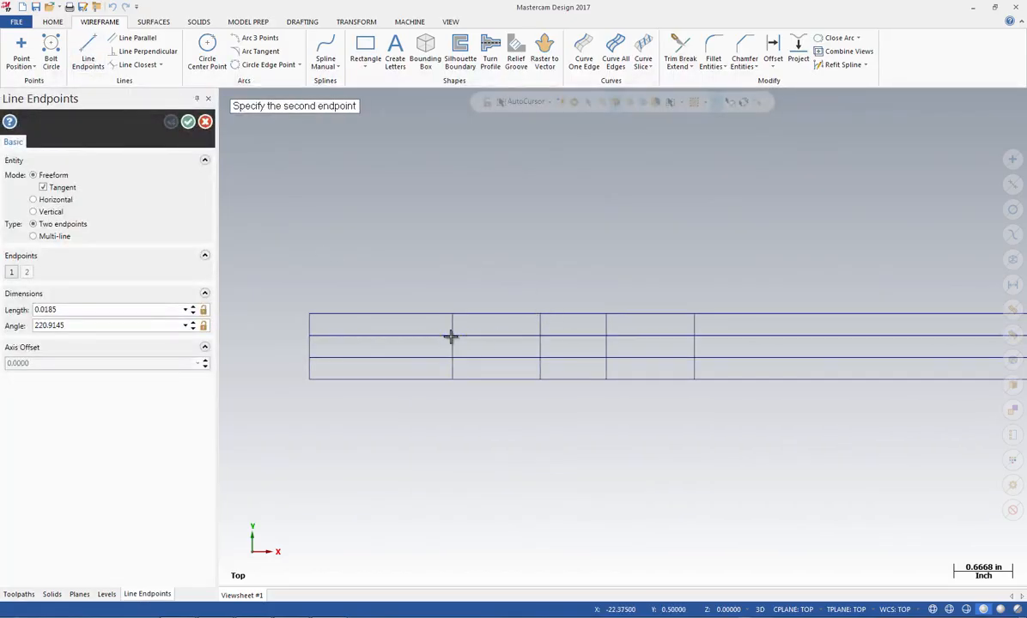
{"action": "left_click", "coordinate": [540, 357]}
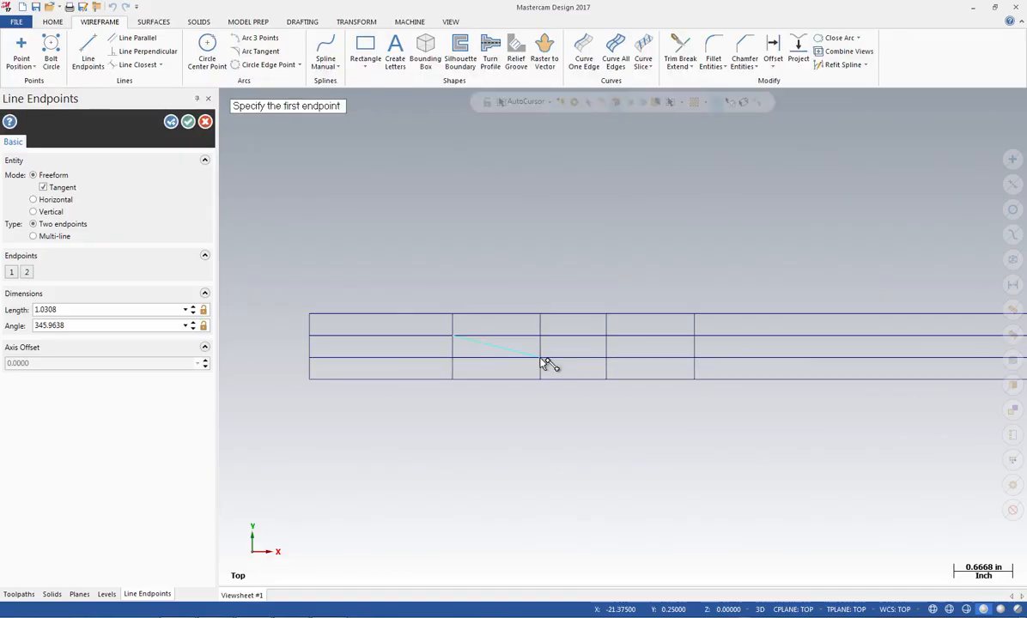
Draw a sloped line from the third inner vertical's intersection with the lower inner horizontal to the fourth vertical's intersection with the upper one
{"action": "left_click", "coordinate": [606, 358]}
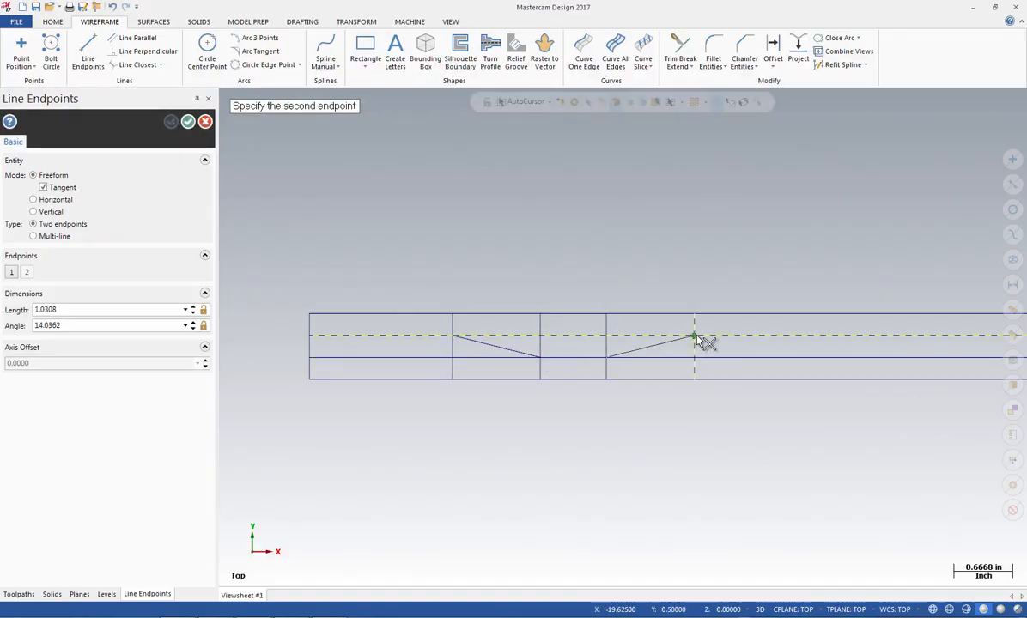
{"action": "left_click", "coordinate": [695, 336]}
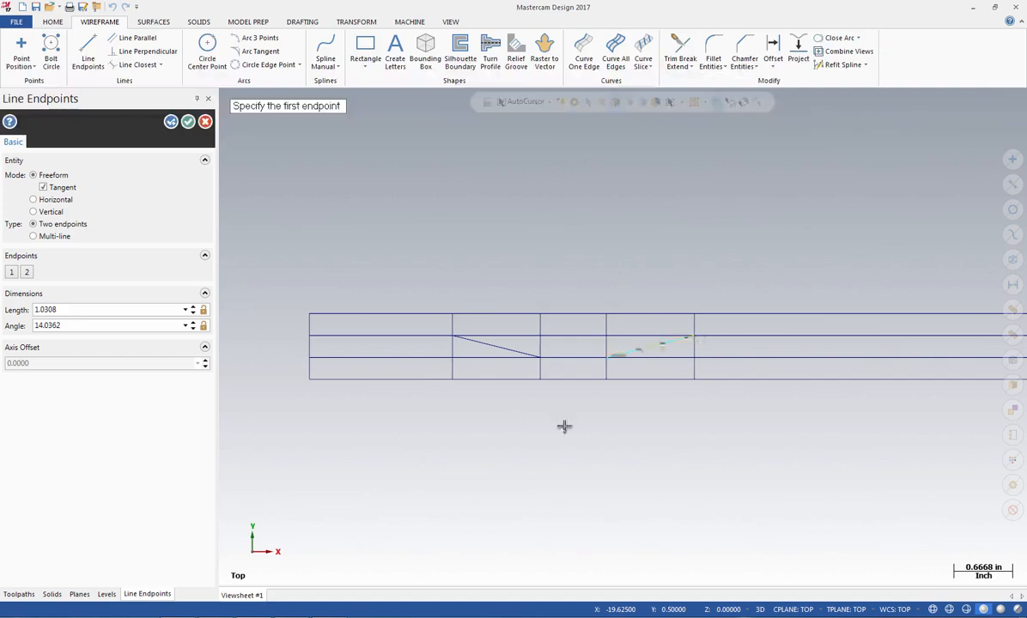
{"action": "left_click", "coordinate": [188, 122]}
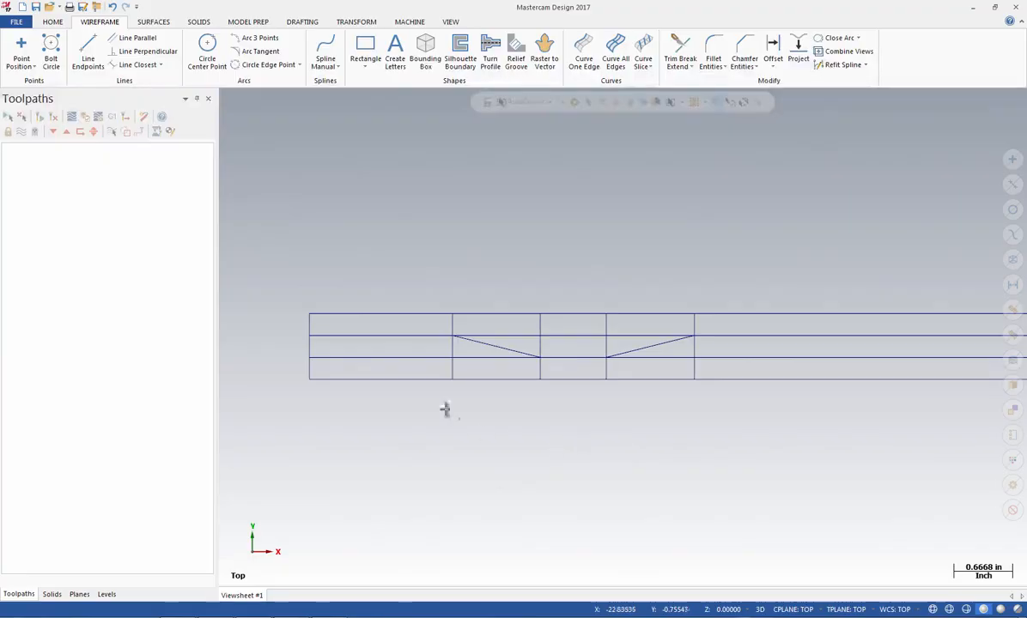
Delete the two inner horizontal construction lines, keeping the sloped lines and the verticals
{"action": "left_click", "coordinate": [397, 358]}
{"action": "left_click", "coordinate": [390, 336]}
{"action": "key", "text": "Delete"}
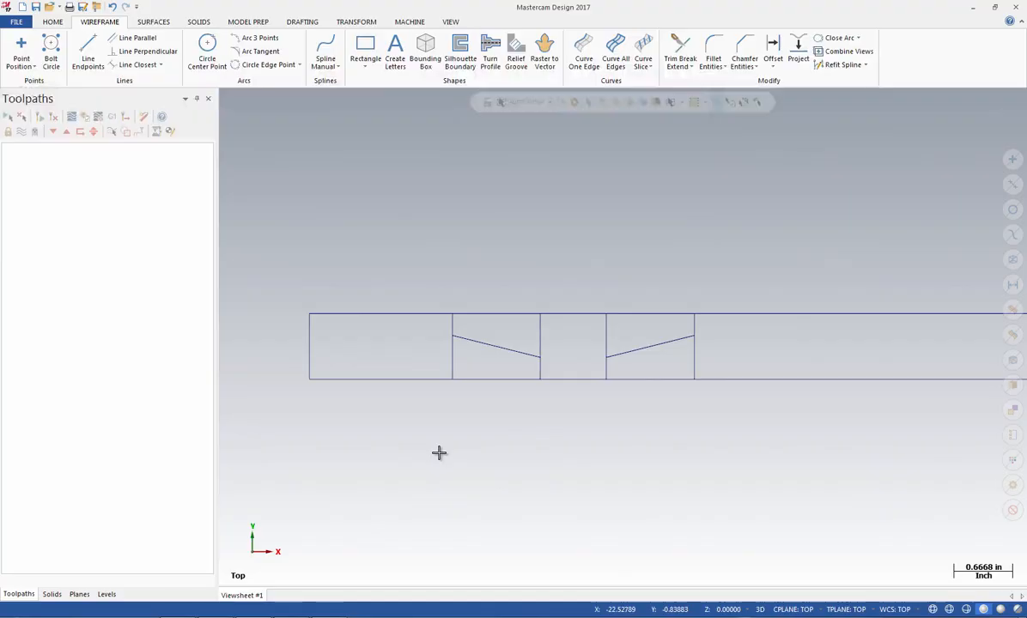
Fillet the two outer corners, where the first and fourth inner verticals meet the sloped lines, with a 0.125-inch radius
{"action": "left_click", "coordinate": [715, 51]}
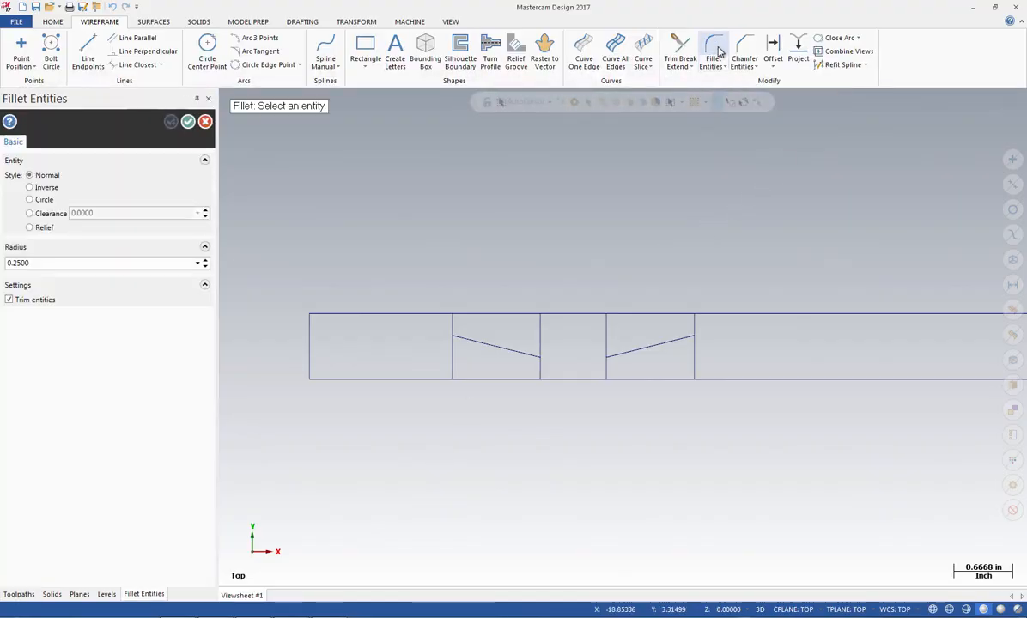
{"action": "double_click", "coordinate": [38, 264]}
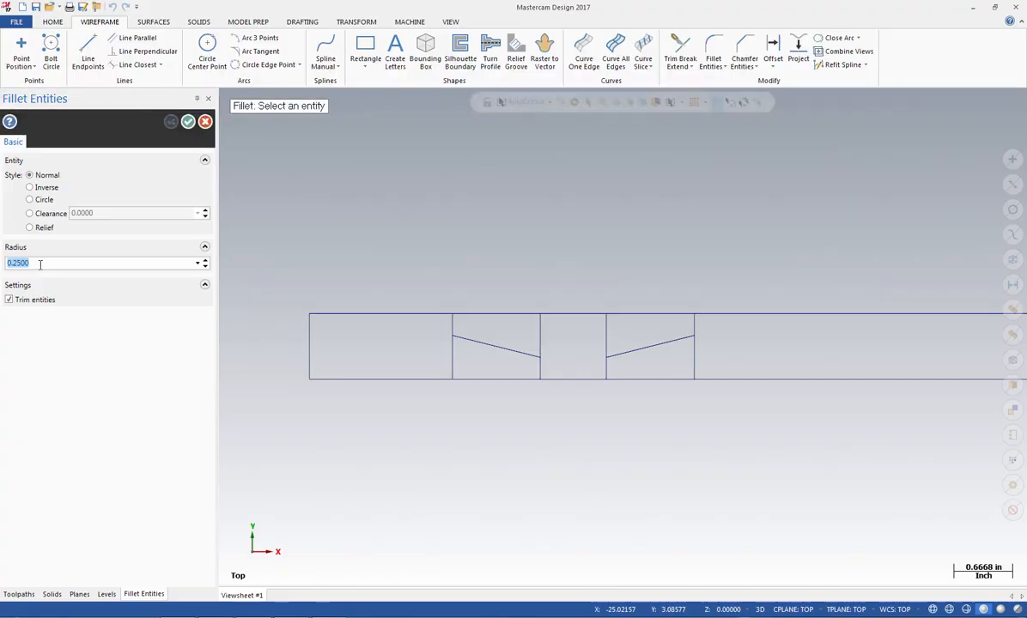
{"action": "key", "text": "BackSpace"}
{"action": "type", "text": ".125"}
{"action": "key", "text": "Return"}
{"action": "left_click", "coordinate": [453, 322]}
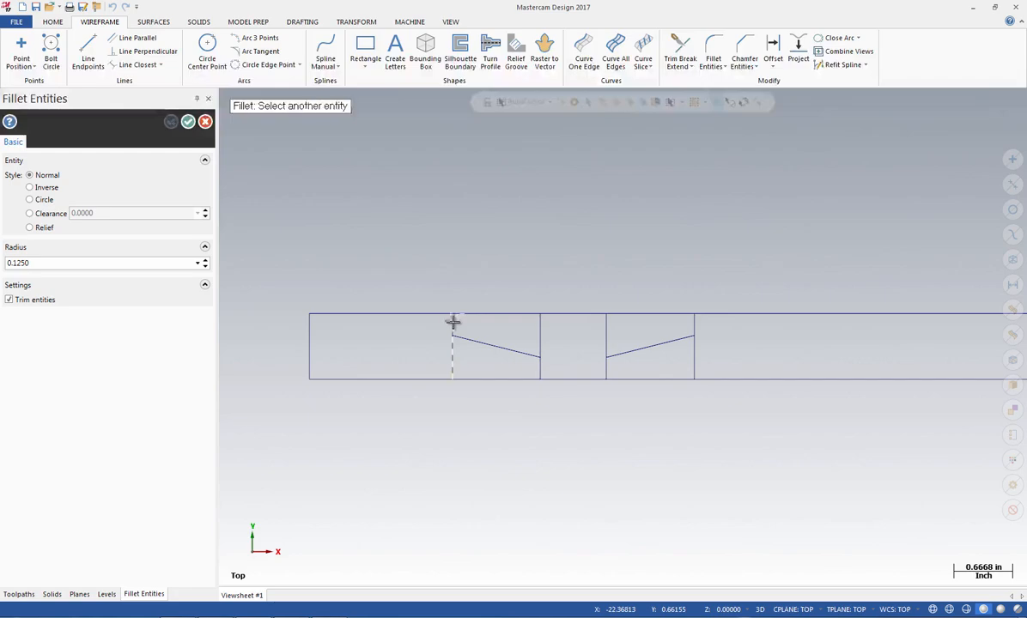
{"action": "left_click", "coordinate": [477, 341]}
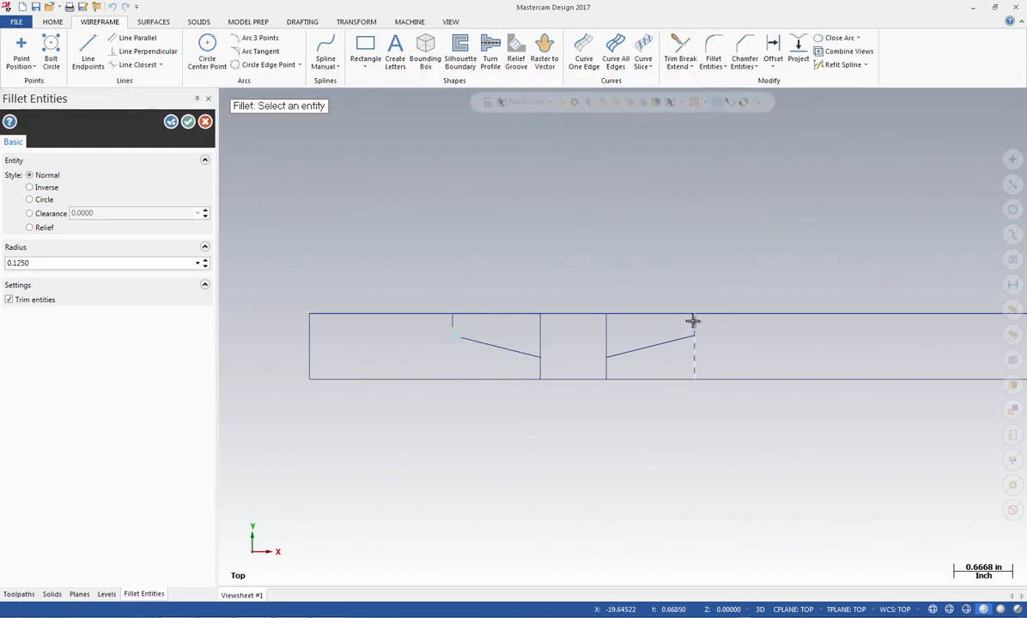
{"action": "left_click", "coordinate": [692, 326]}
{"action": "left_click", "coordinate": [664, 342]}
{"action": "left_click", "coordinate": [171, 122]}
Fillet the two inner corners, where the sloped lines meet the second and third inner verticals, with a 0.0625-inch radius
{"action": "double_click", "coordinate": [41, 263]}
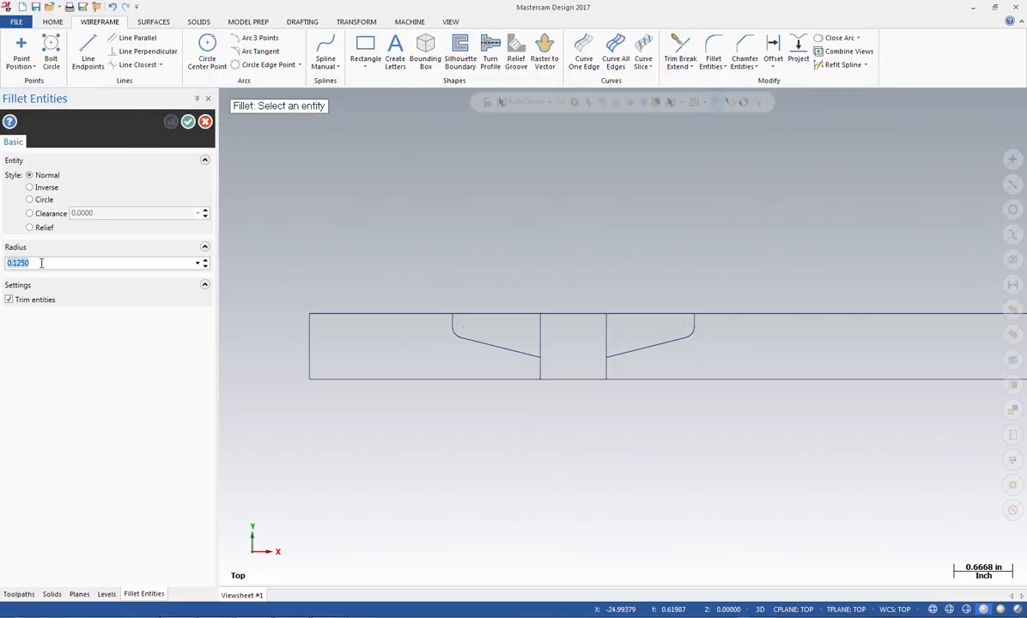
{"action": "key", "text": "BackSpace"}
{"action": "type", "text": ".0625"}
{"action": "key", "text": "Return"}
{"action": "left_click", "coordinate": [511, 347]}
{"action": "left_click", "coordinate": [541, 340]}
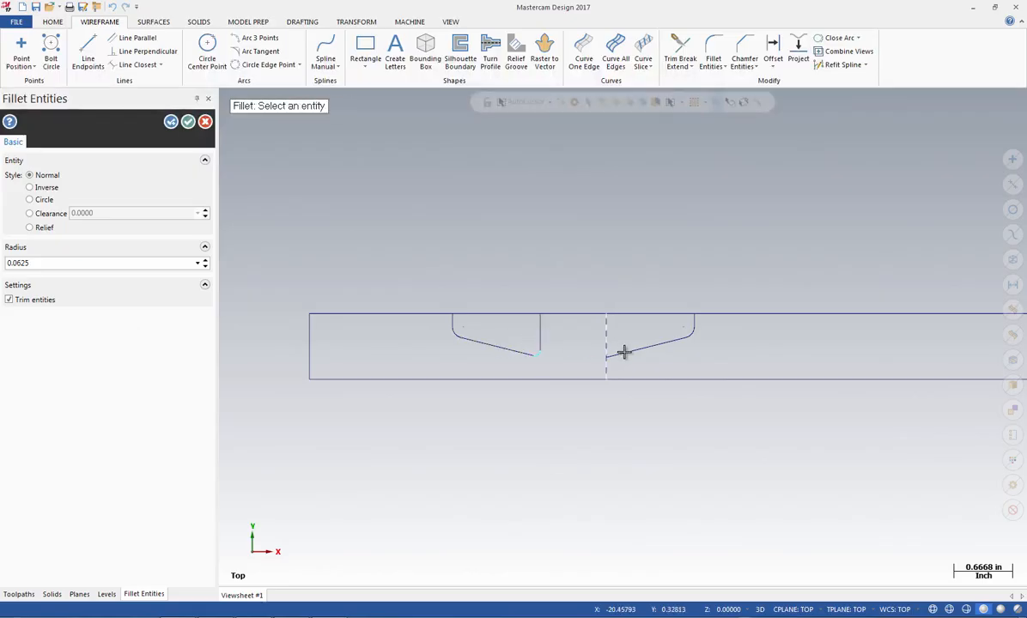
{"action": "left_click", "coordinate": [630, 353]}
{"action": "left_click", "coordinate": [604, 335]}
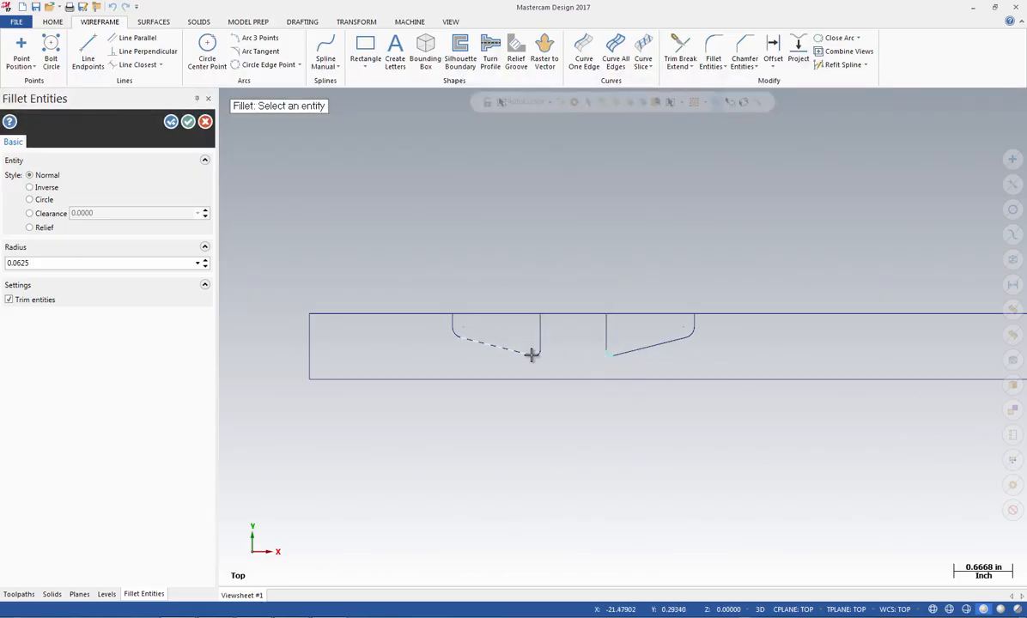
{"action": "left_click", "coordinate": [189, 123]}
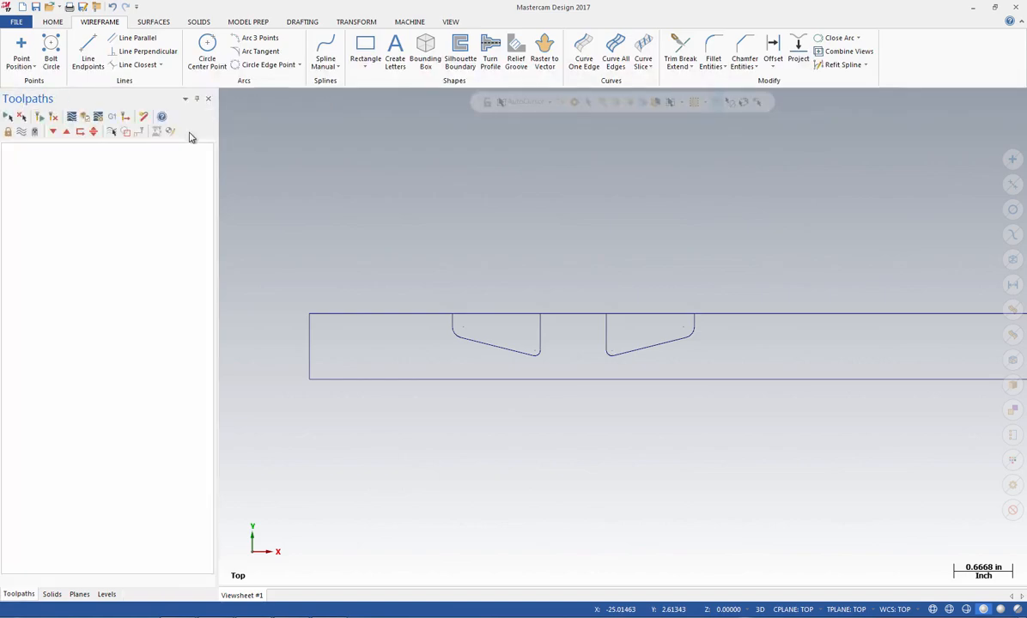
Trim away the rectangle's top edge segments spanning the two recesses using Divide/delete
{"action": "left_click", "coordinate": [677, 49]}
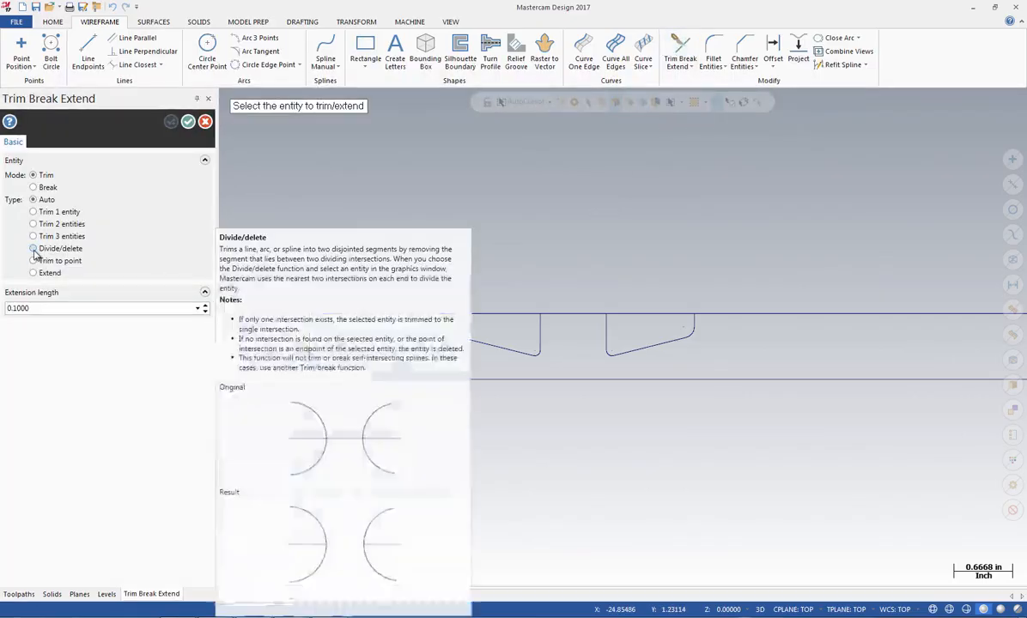
{"action": "left_click", "coordinate": [33, 249]}
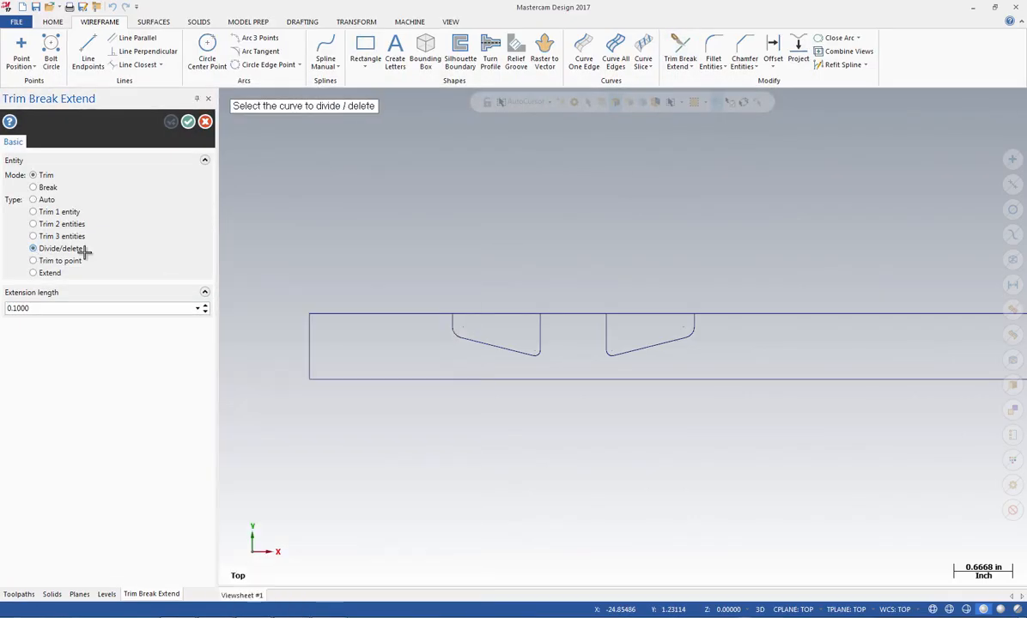
{"action": "left_click", "coordinate": [465, 312]}
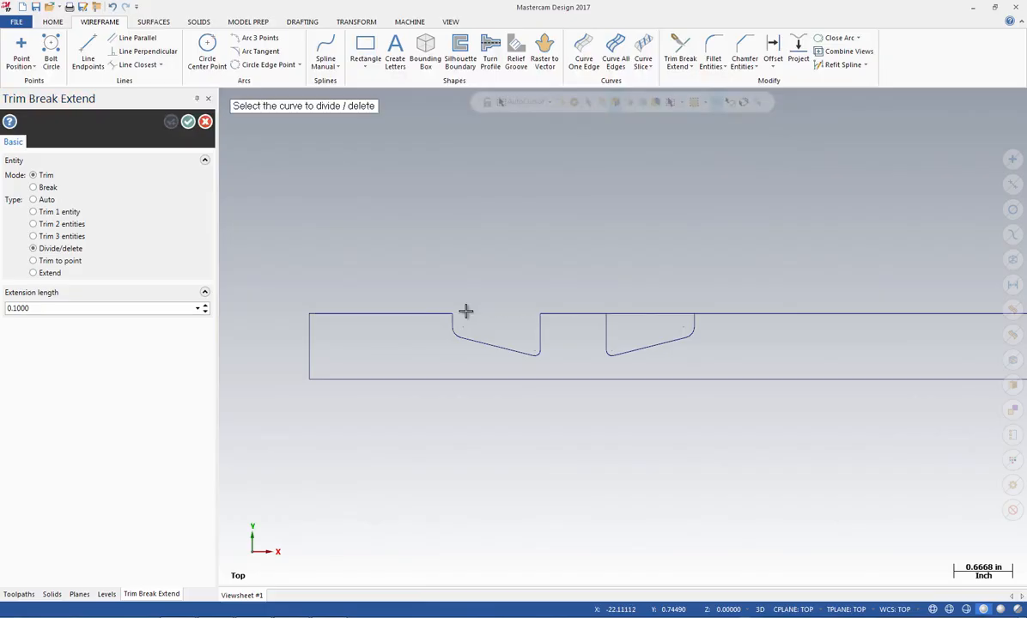
{"action": "left_click", "coordinate": [653, 313]}
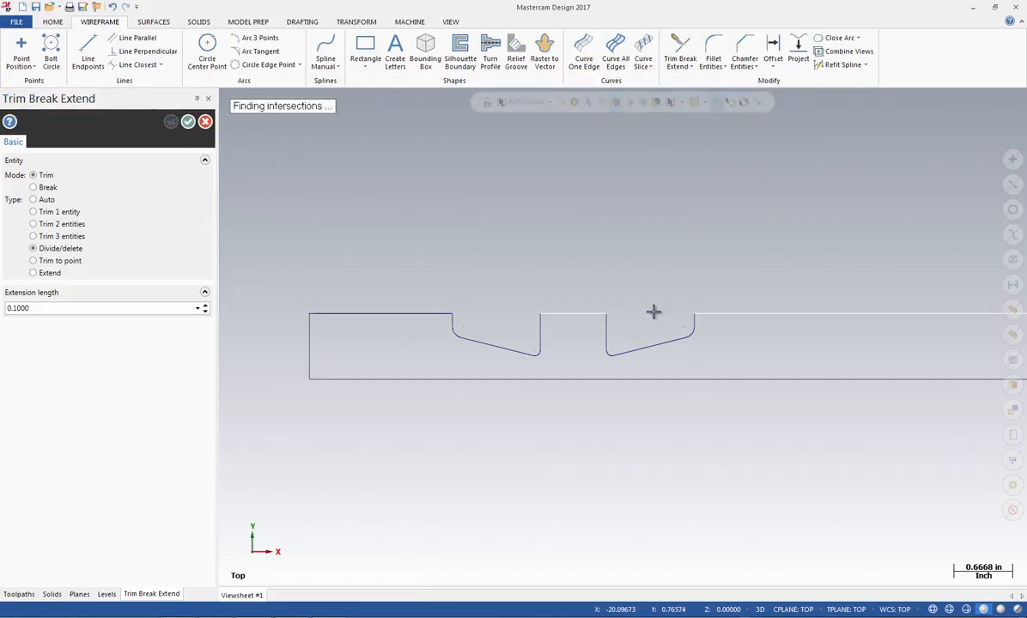
{"action": "left_click", "coordinate": [188, 123]}
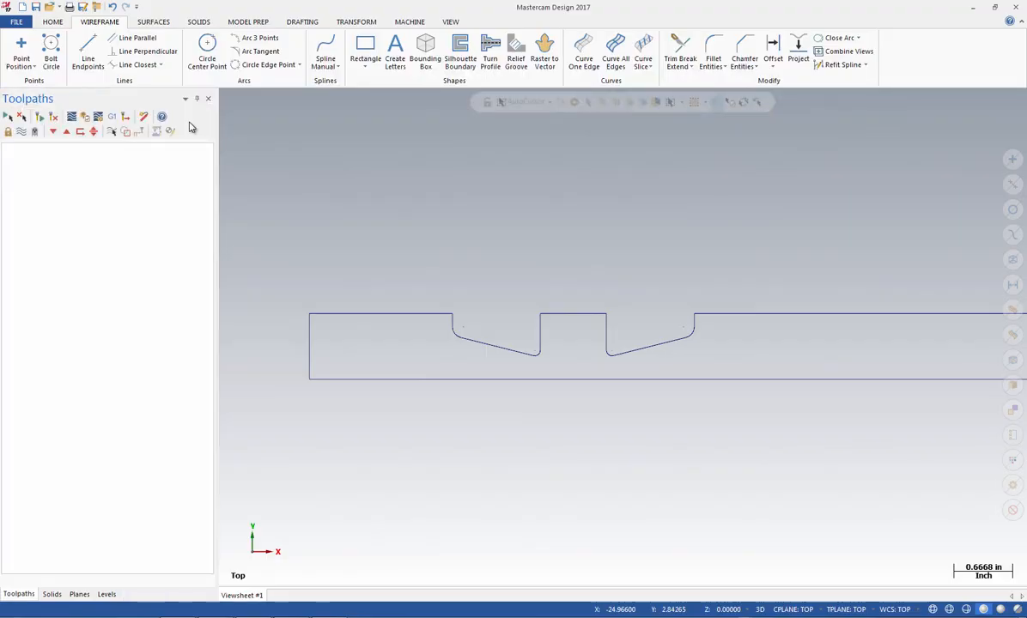
Chamfer the four upper corners of the two recesses with a single distance of 0.0625 inches
{"action": "left_click", "coordinate": [745, 52]}
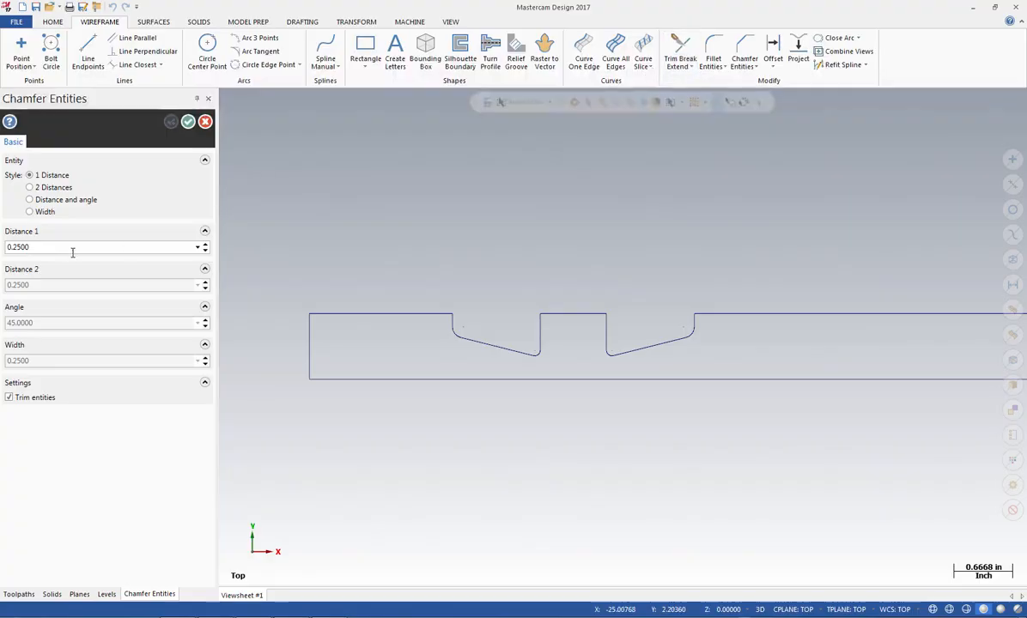
{"action": "left_click", "coordinate": [64, 247]}
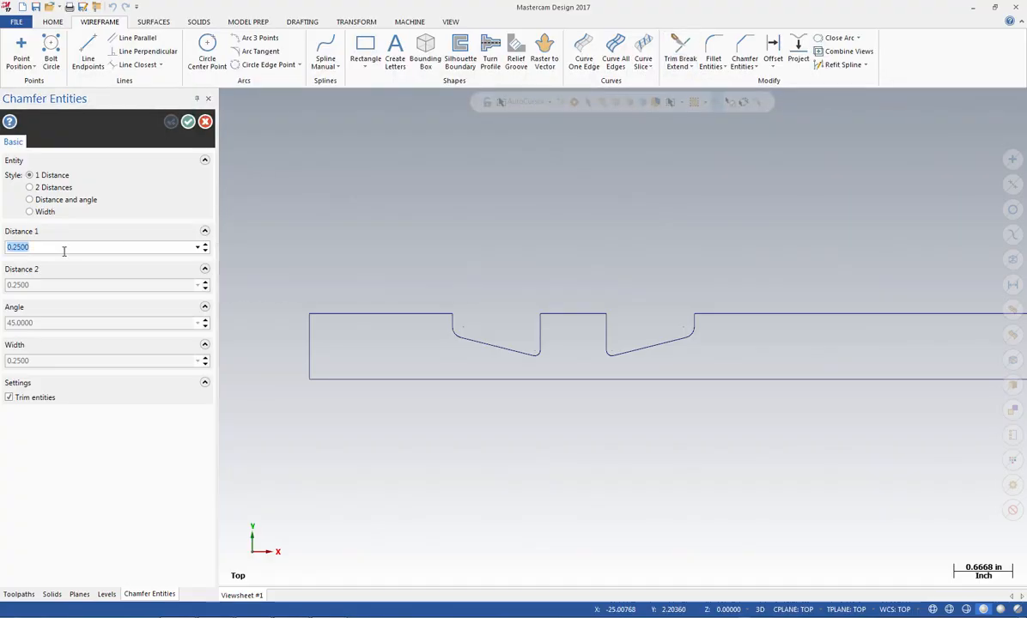
{"action": "key", "text": "BackSpace"}
{"action": "type", "text": ".062"}
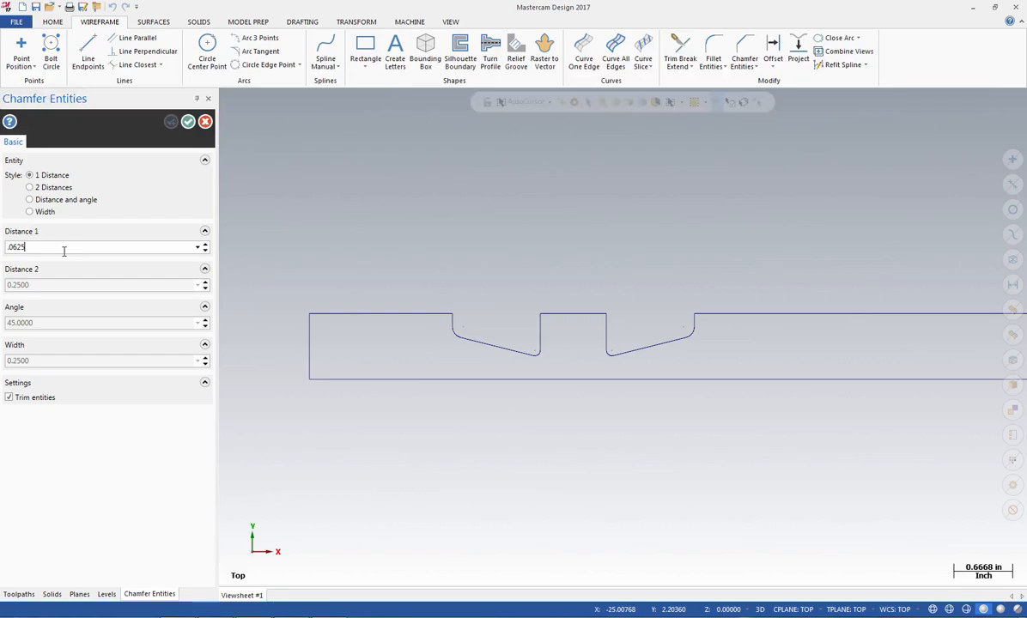
{"action": "key", "text": "Return"}
{"action": "left_click", "coordinate": [436, 313]}
{"action": "left_click", "coordinate": [452, 323]}
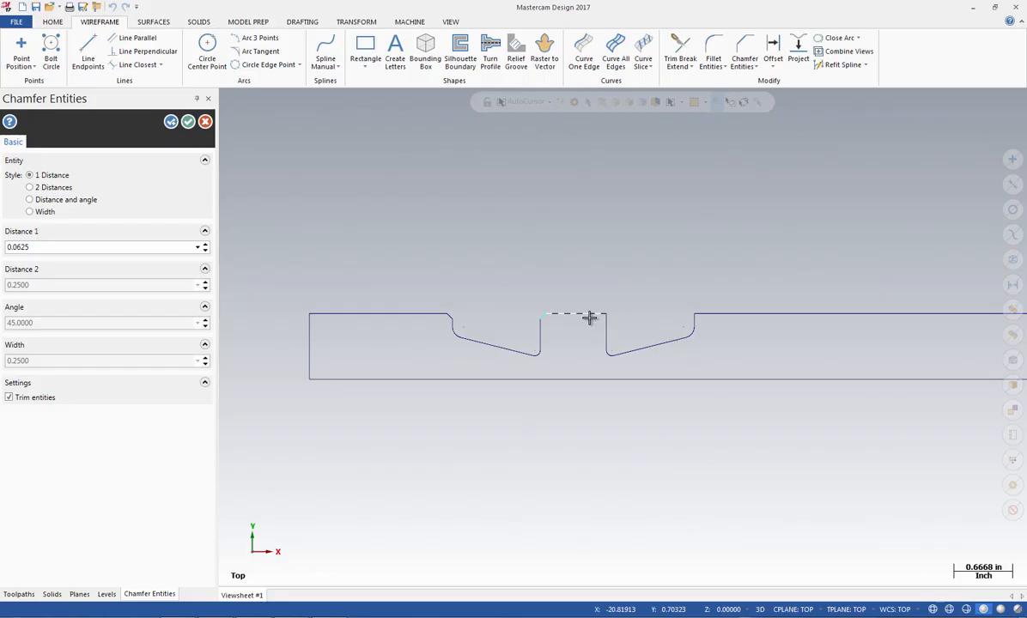
{"action": "left_click", "coordinate": [590, 318]}
{"action": "left_click", "coordinate": [608, 336]}
{"action": "left_click", "coordinate": [711, 315]}
{"action": "left_click", "coordinate": [694, 337]}
{"action": "left_click", "coordinate": [189, 123]}
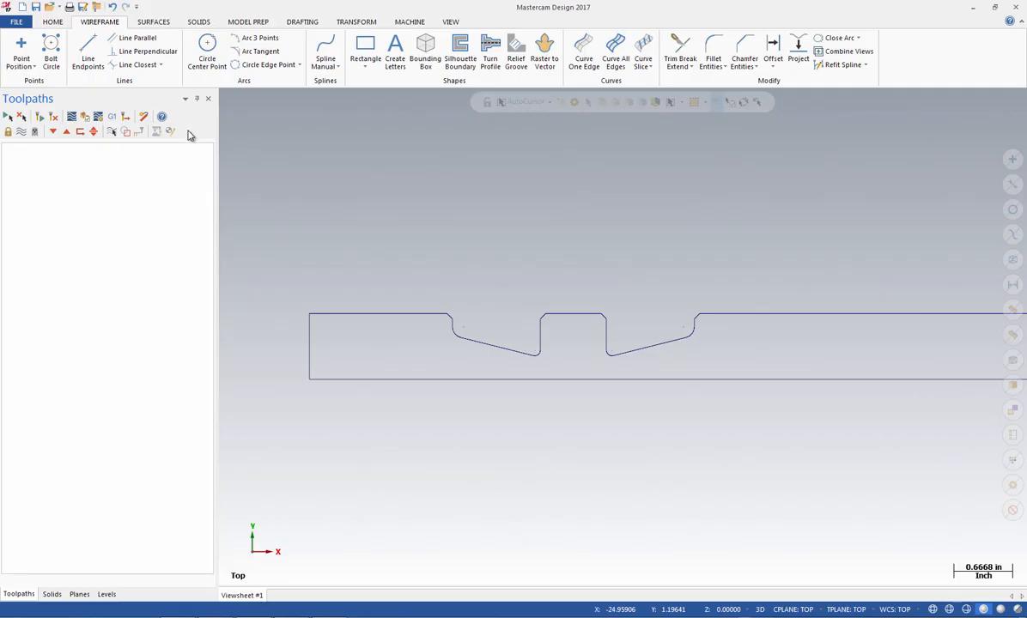
Create a horizontal line parallel to the finished profile's bottom edge, offset 0.25 inches upwards, for the right-end geometry
{"action": "right_click", "coordinate": [468, 207]}
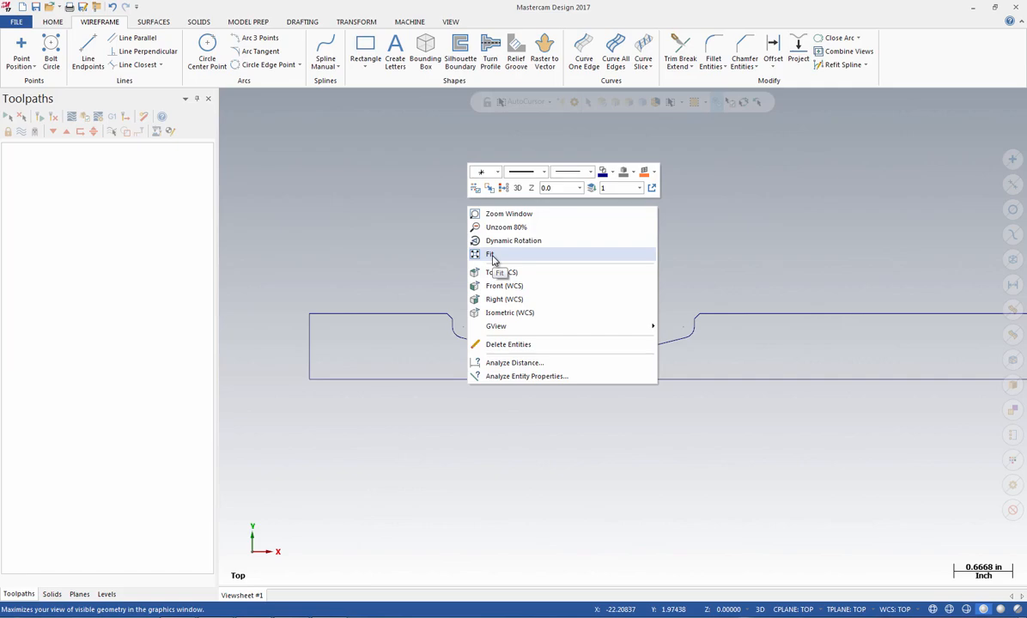
{"action": "left_click", "coordinate": [493, 255]}
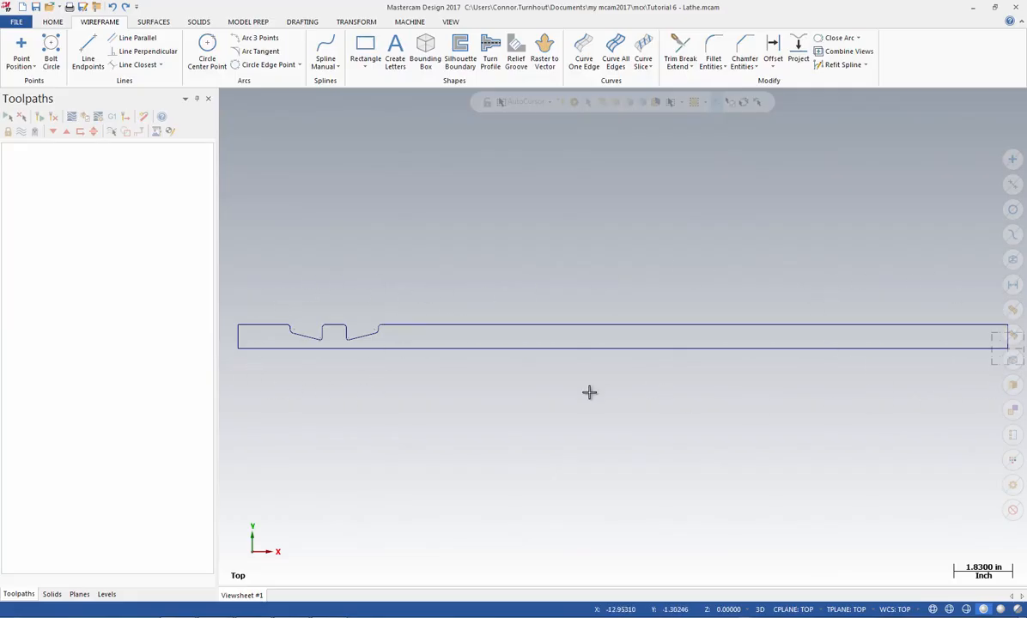
{"action": "scroll", "coordinate": [676, 401], "scroll_direction": "down", "scroll_amount": 2}
{"action": "scroll", "coordinate": [972, 371], "scroll_direction": "up", "scroll_amount": 3}
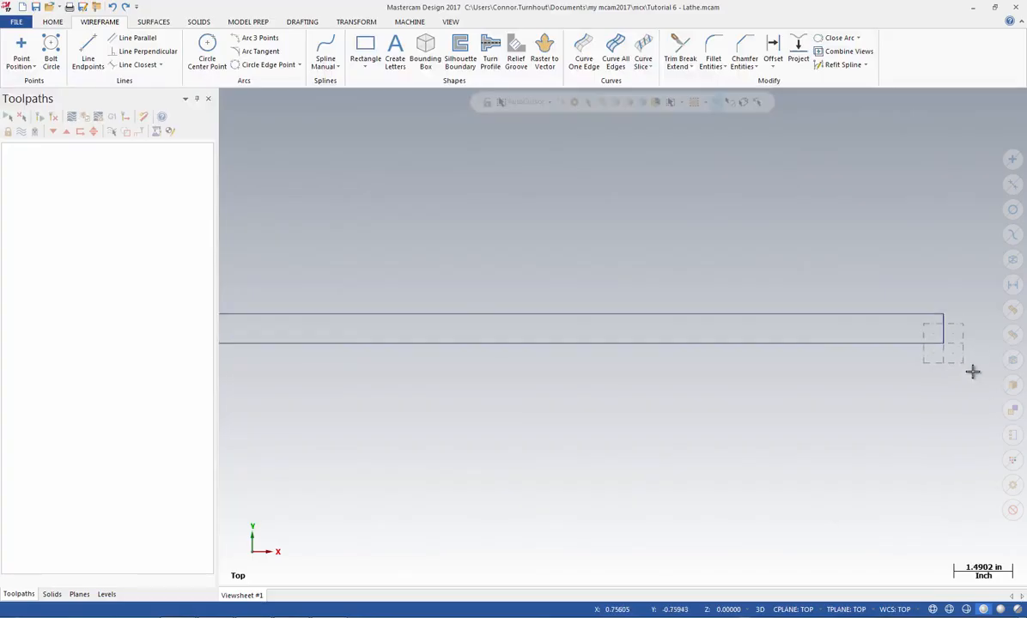
{"action": "scroll", "coordinate": [956, 270], "scroll_direction": "up", "scroll_amount": 3}
{"action": "scroll", "coordinate": [835, 458], "scroll_direction": "up", "scroll_amount": 1}
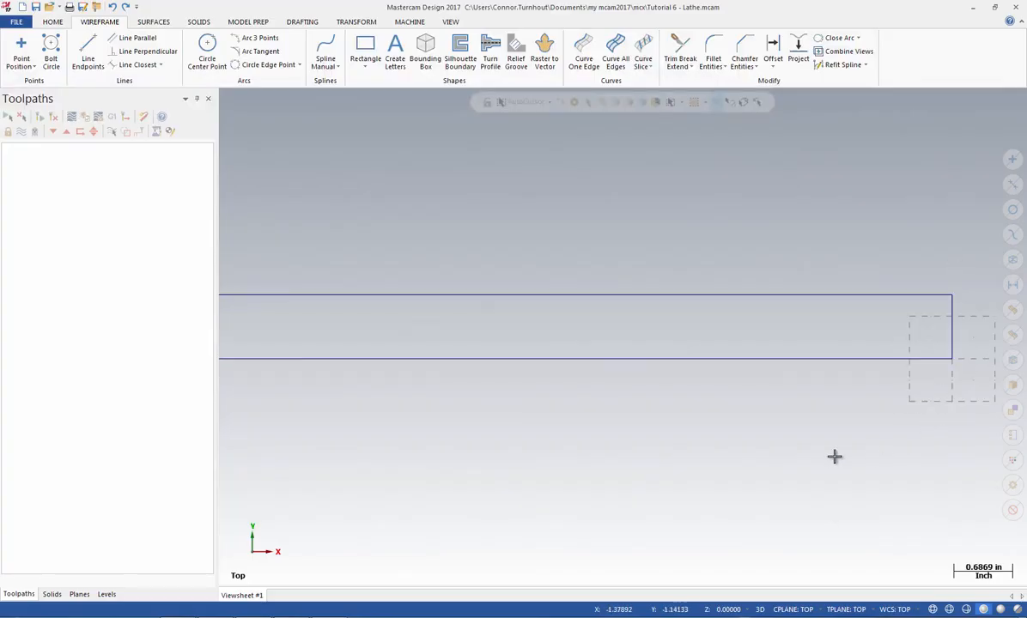
{"action": "left_click", "coordinate": [147, 43]}
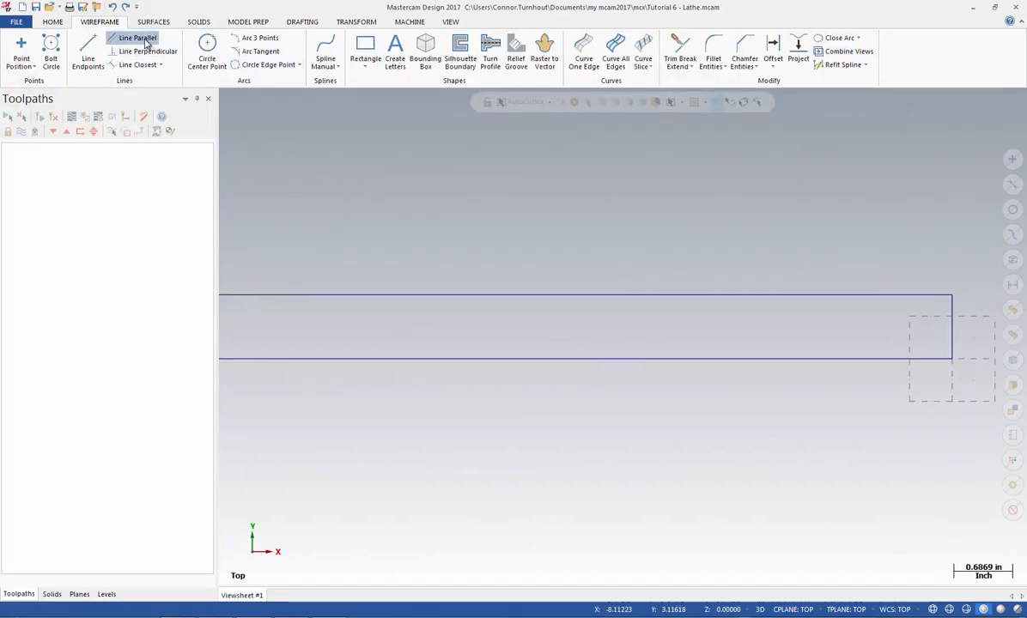
{"action": "left_click", "coordinate": [705, 358]}
{"action": "left_click", "coordinate": [701, 334]}
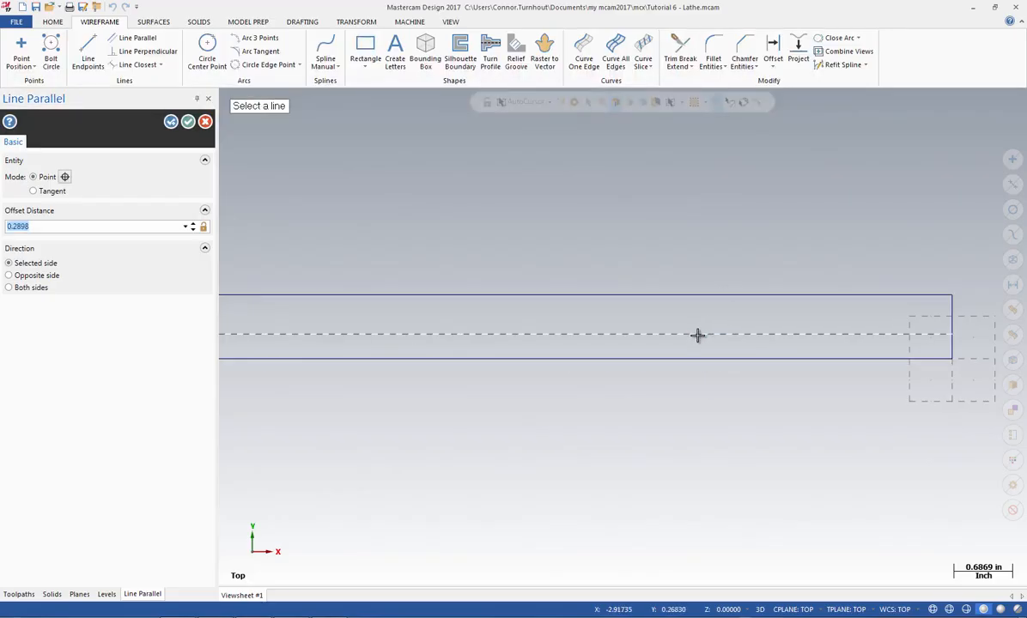
{"action": "type", "text": ".25"}
{"action": "key", "text": "Return"}
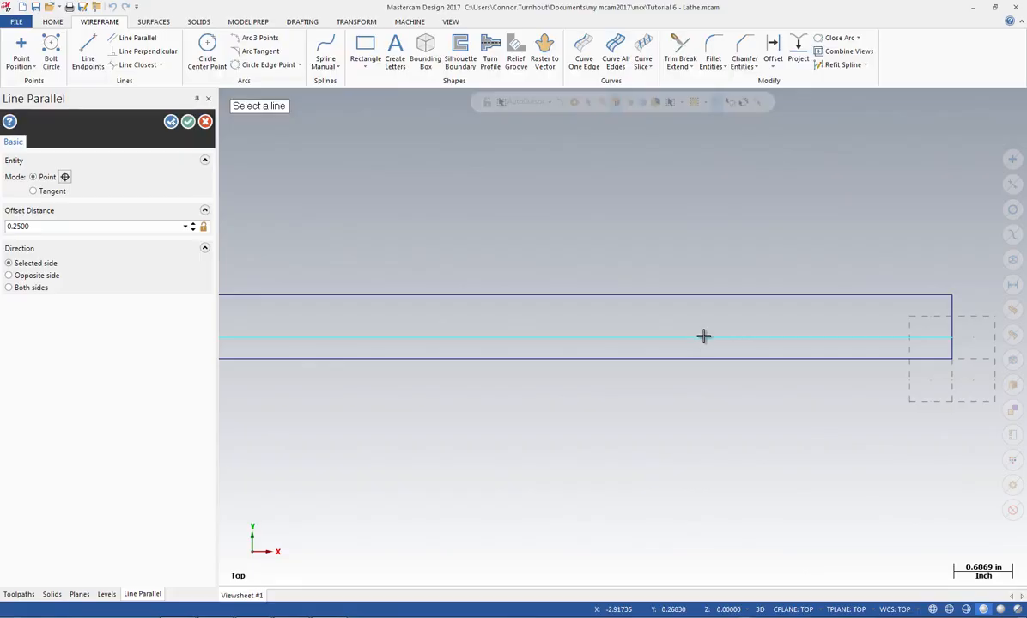
Add a second horizontal parallel line for the right end, offset 0.5 inches above the bottom edge
{"action": "left_click", "coordinate": [687, 358]}
{"action": "left_click", "coordinate": [679, 330]}
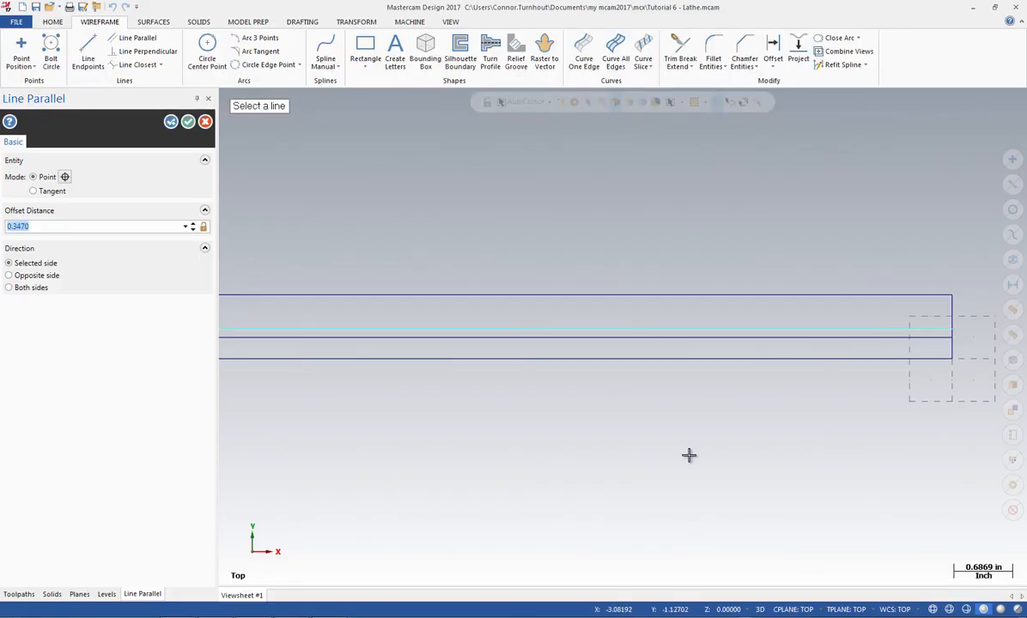
{"action": "type", "text": ".5"}
{"action": "key", "text": "Return"}
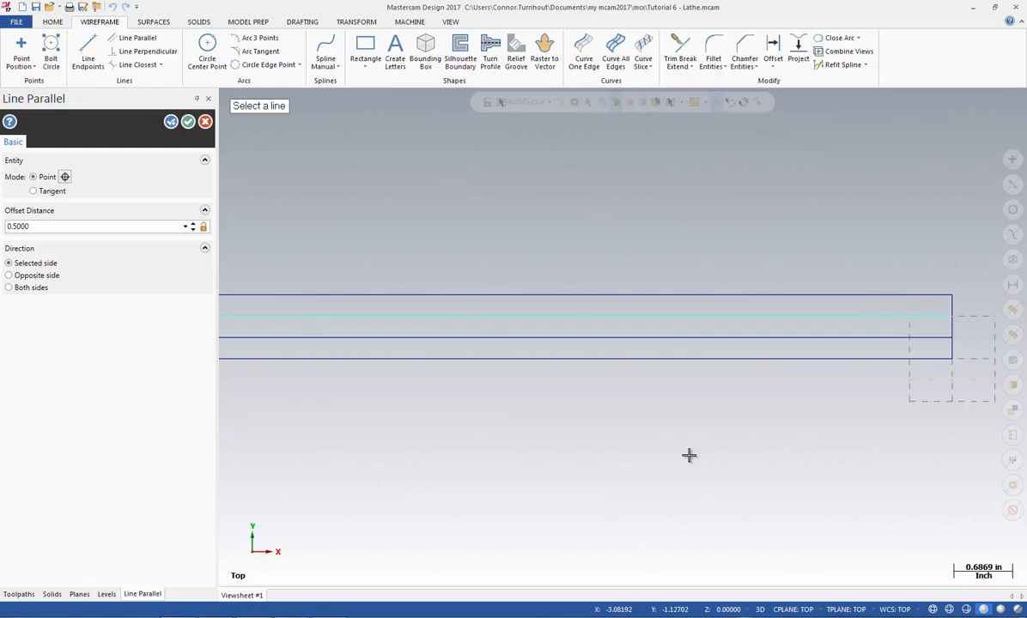
Add a third horizontal parallel line, offset 0.65 inches above the profile's bottom edge
{"action": "left_click", "coordinate": [711, 359]}
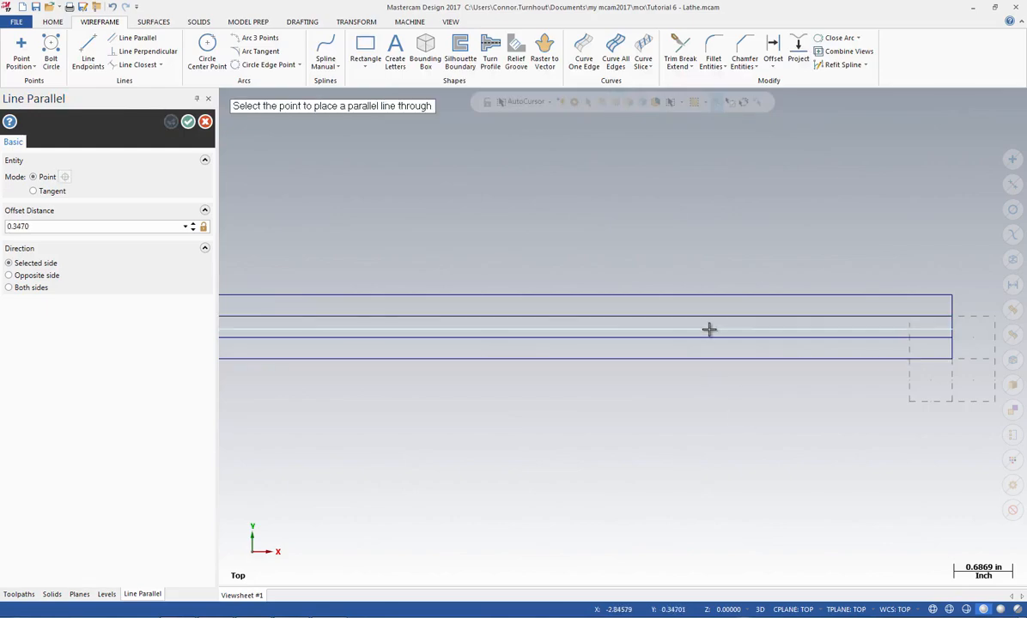
{"action": "left_click", "coordinate": [709, 330]}
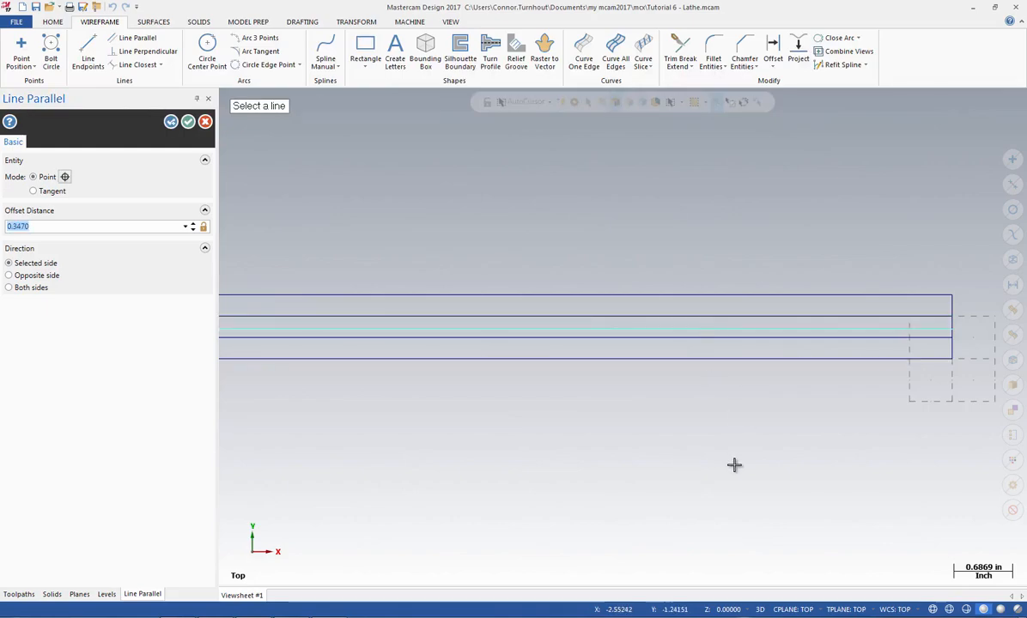
{"action": "key", "text": "BackSpace"}
{"action": "type", "text": ".6"}
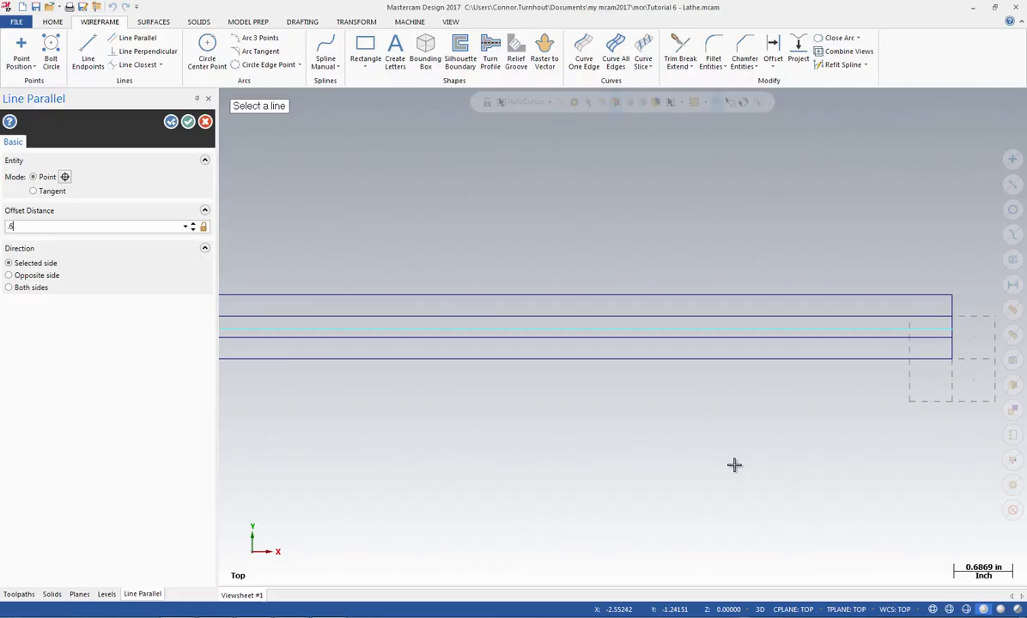
{"action": "type", "text": "5"}
{"action": "key", "text": "Return"}
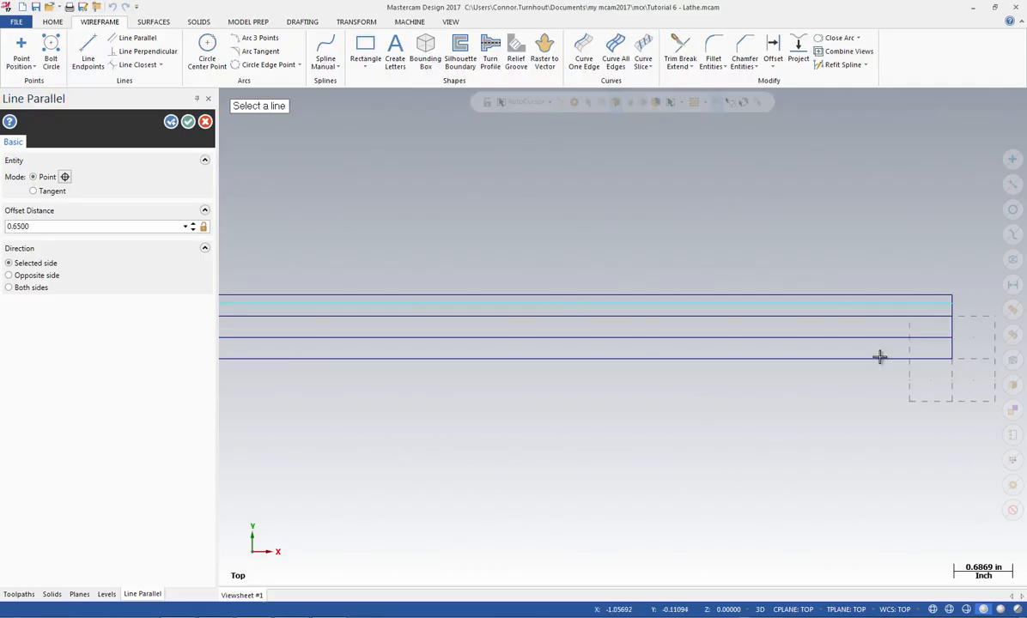
Create two vertical lines parallel to the profile's right end edge, offset 1.5 and 2.75 inches to its left
{"action": "left_click", "coordinate": [951, 325]}
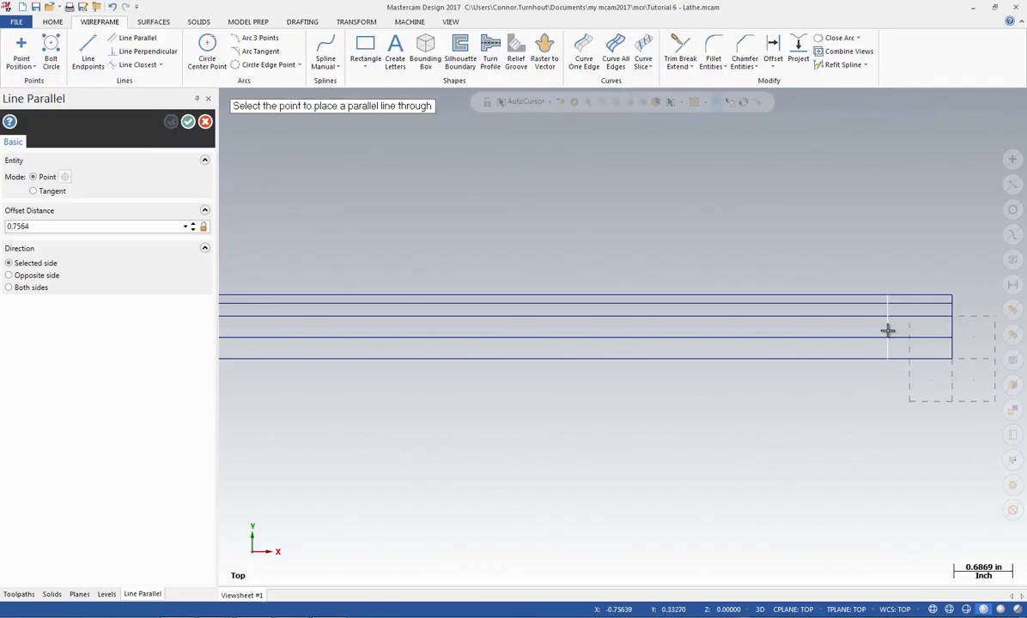
{"action": "left_click", "coordinate": [887, 331]}
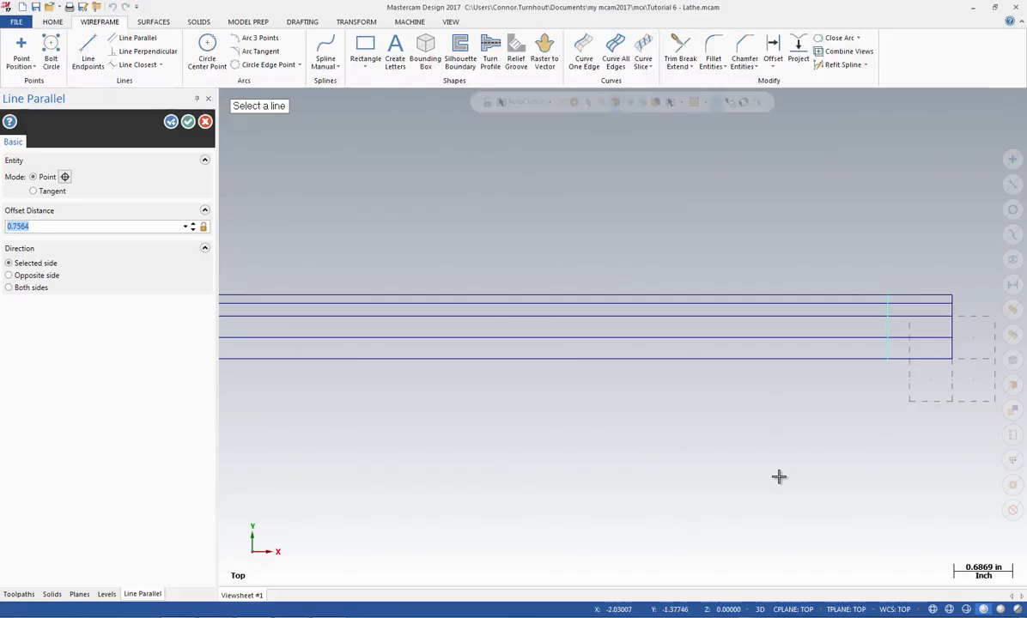
{"action": "type", "text": "1.5"}
{"action": "key", "text": "Return"}
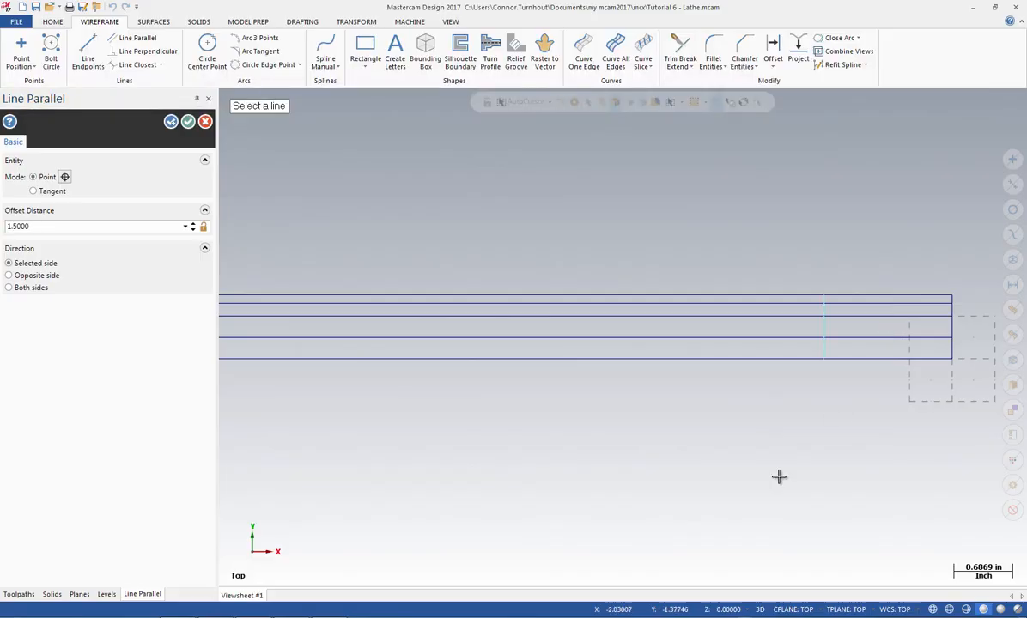
{"action": "left_click", "coordinate": [953, 326]}
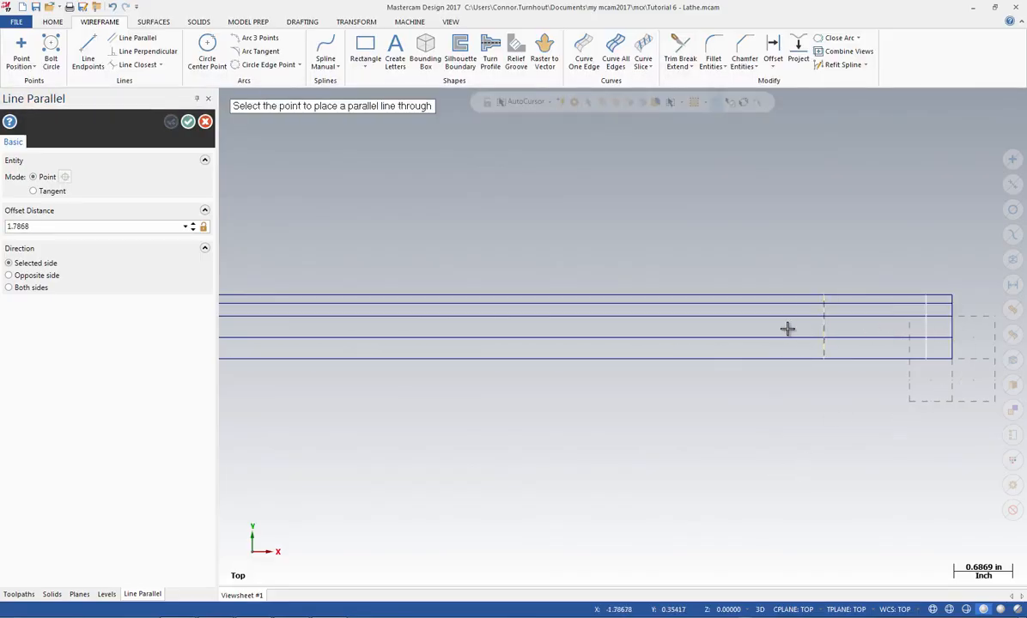
{"action": "left_click", "coordinate": [787, 331]}
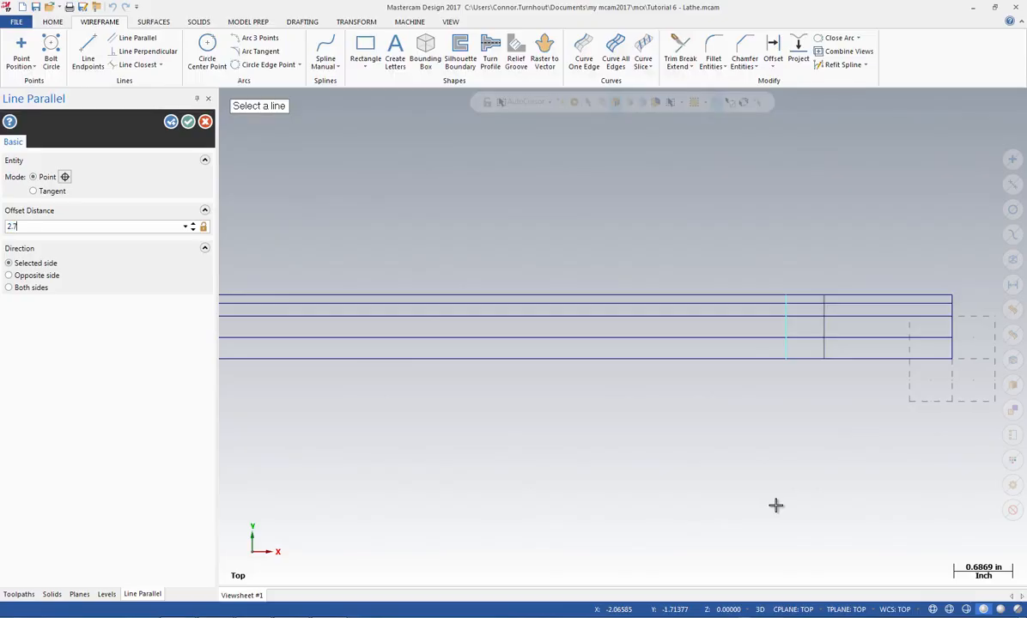
{"action": "key", "text": "Return"}
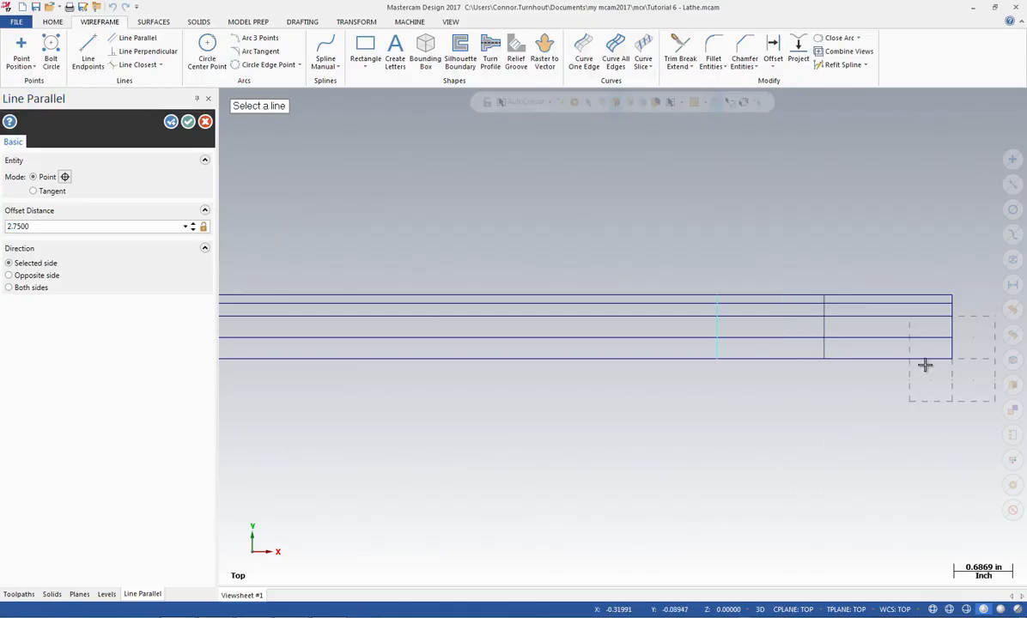
Add two more vertical parallel lines, offset 3.125 and 3.375 inches to the left of the right end edge
{"action": "left_click", "coordinate": [952, 330]}
{"action": "left_click", "coordinate": [784, 331]}
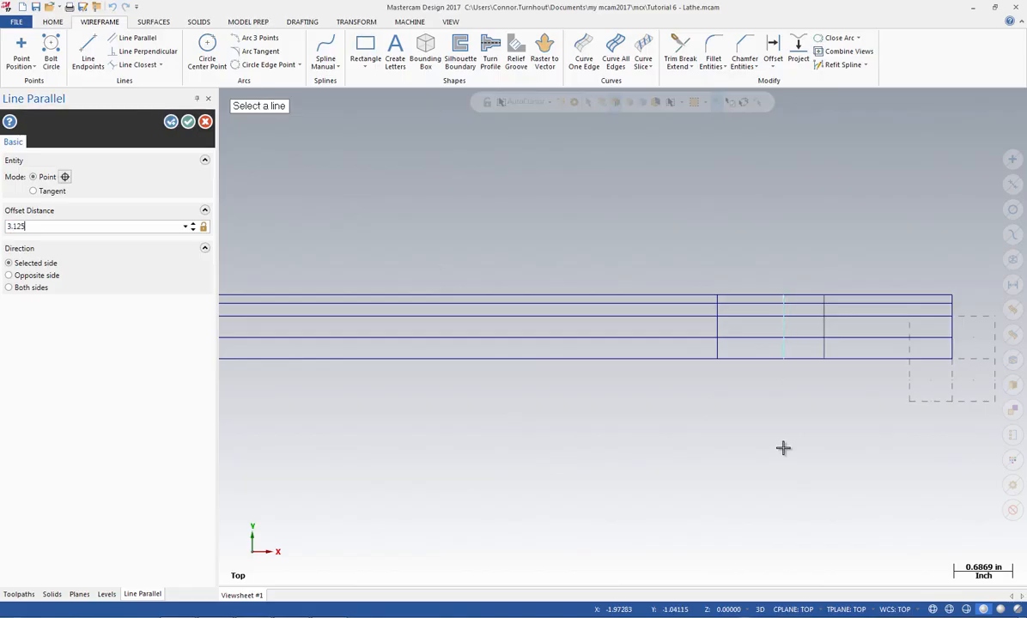
{"action": "left_click", "coordinate": [952, 330]}
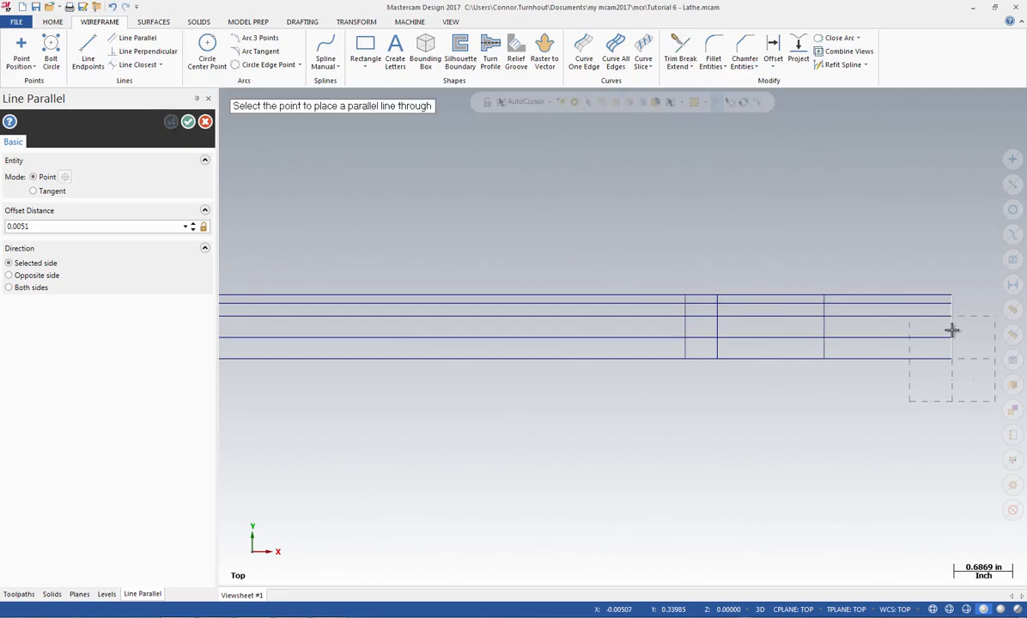
{"action": "left_click", "coordinate": [764, 324]}
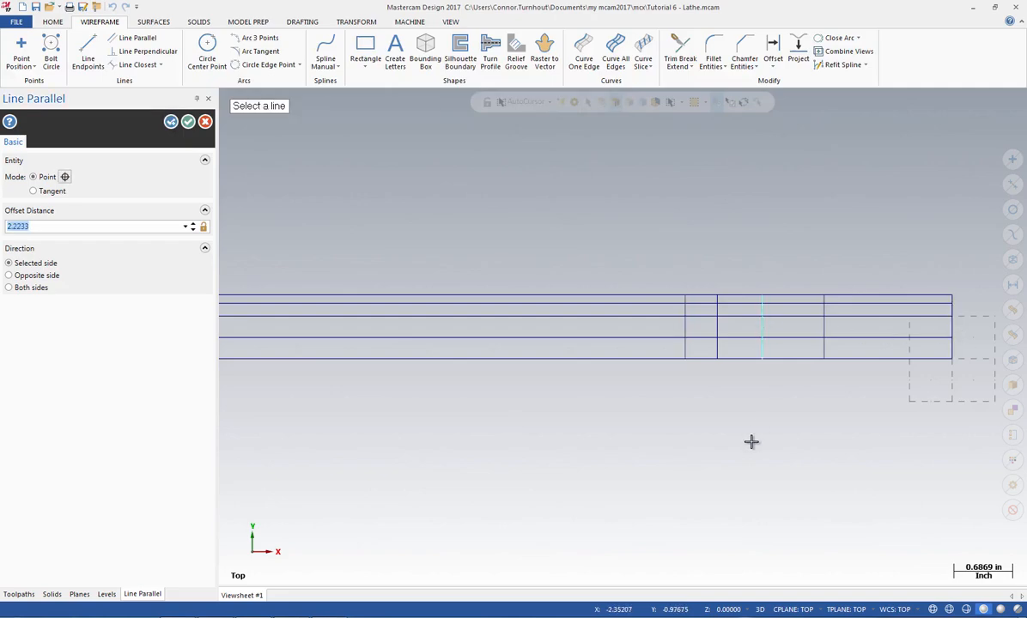
{"action": "type", "text": "3.375"}
{"action": "key", "text": "Return"}
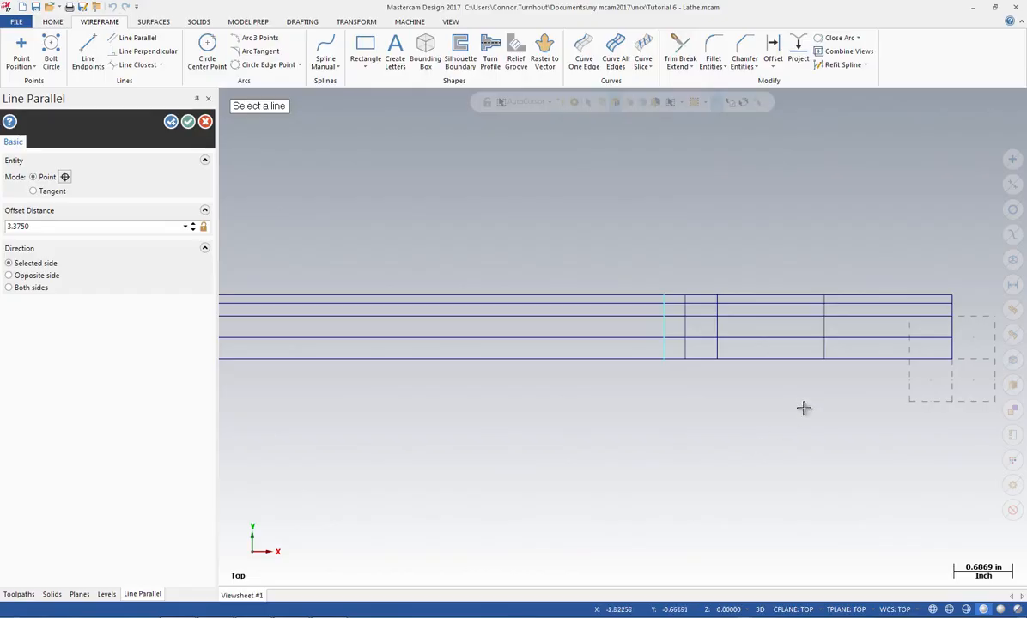
Add the last two vertical parallel lines, offset 4 and 4.625 inches from the right end edge, and finish the Line Parallel command
{"action": "left_click", "coordinate": [951, 329]}
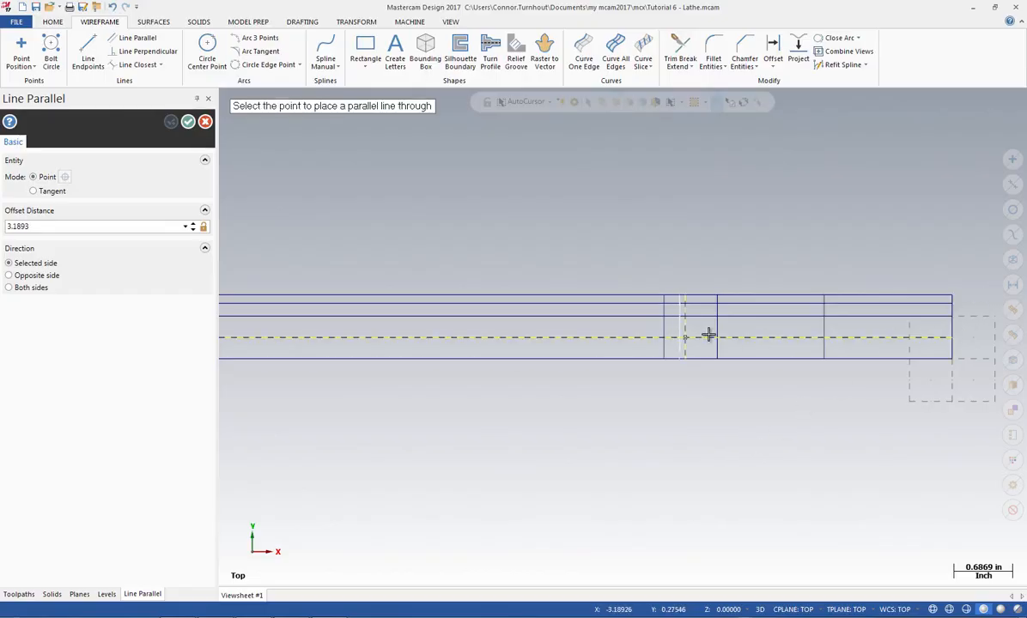
{"action": "left_click", "coordinate": [759, 331]}
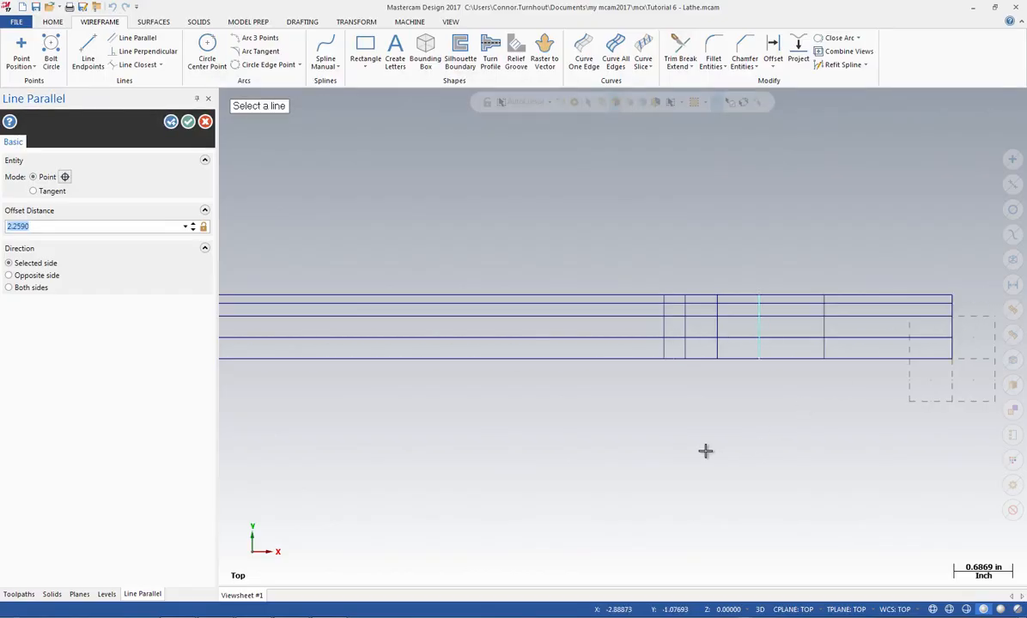
{"action": "type", "text": "4"}
{"action": "key", "text": "Return"}
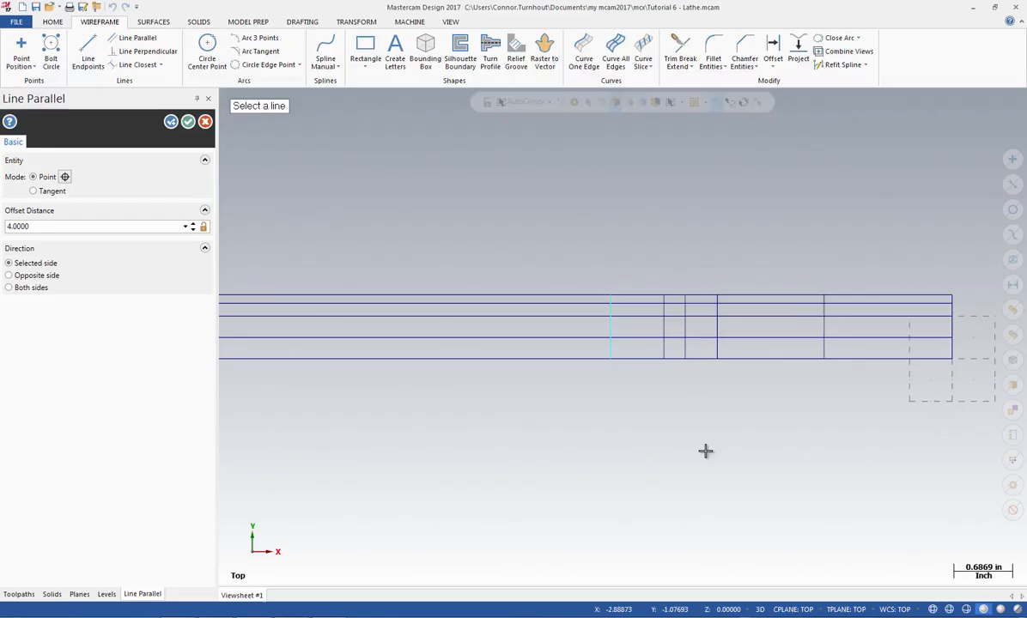
{"action": "left_click", "coordinate": [952, 328]}
{"action": "left_click", "coordinate": [776, 322]}
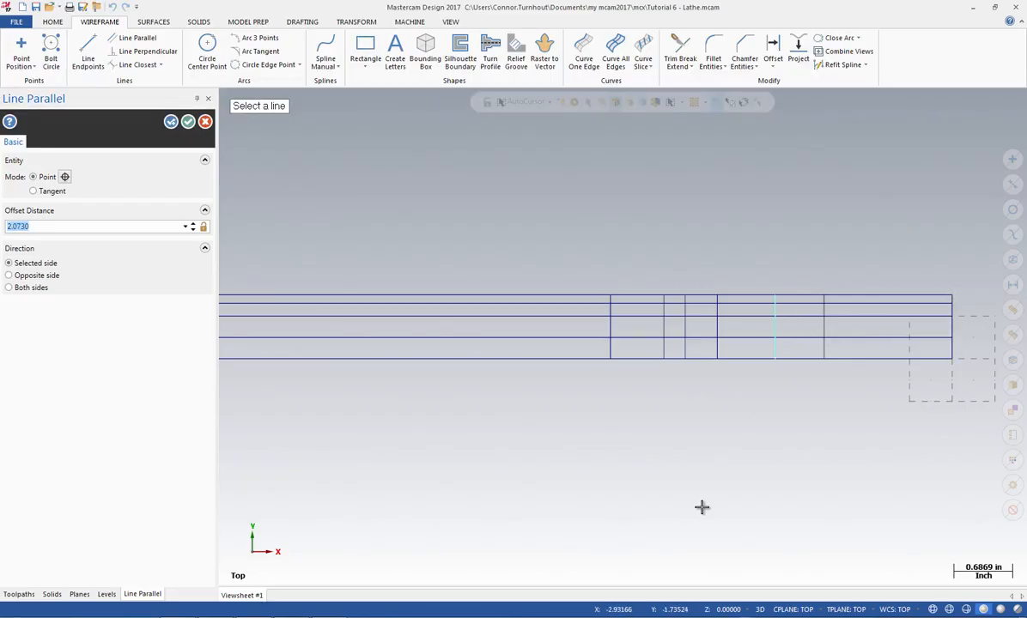
{"action": "type", "text": "4.625"}
{"action": "key", "text": "Return"}
{"action": "left_click", "coordinate": [188, 123]}
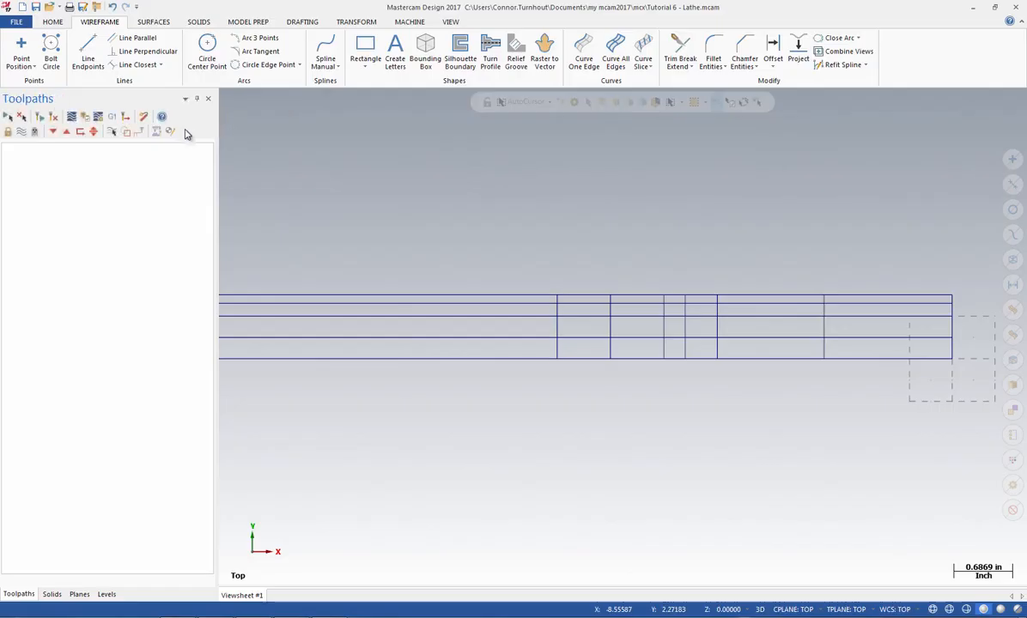
Chamfer the upper corners of the two right-end steps, at the end edge and the 1.5-inch line, with a single distance of 0.0625 inches
{"action": "left_click", "coordinate": [743, 48]}
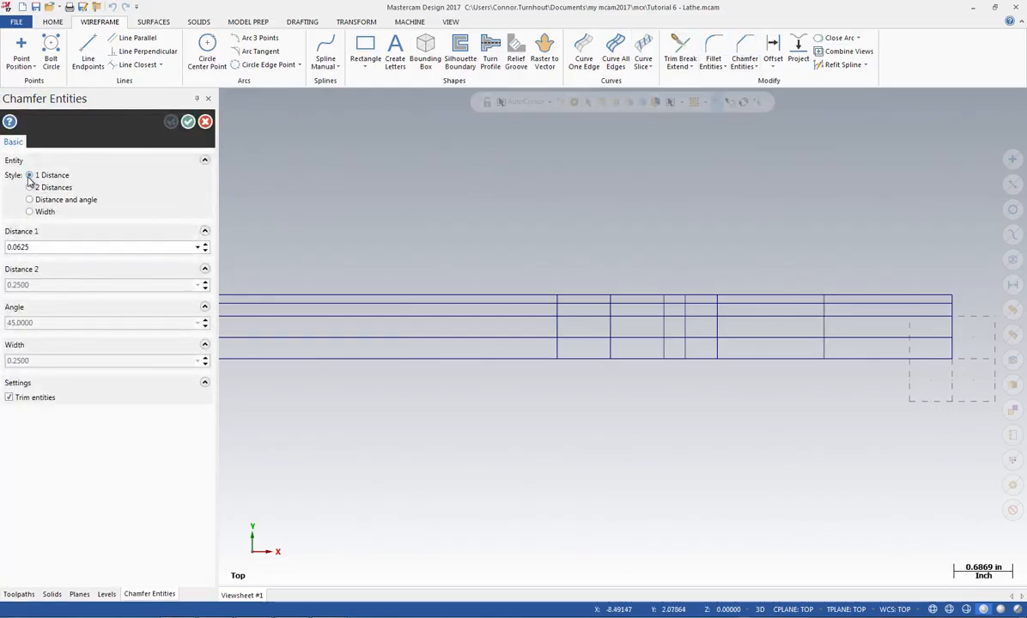
{"action": "left_click", "coordinate": [35, 248]}
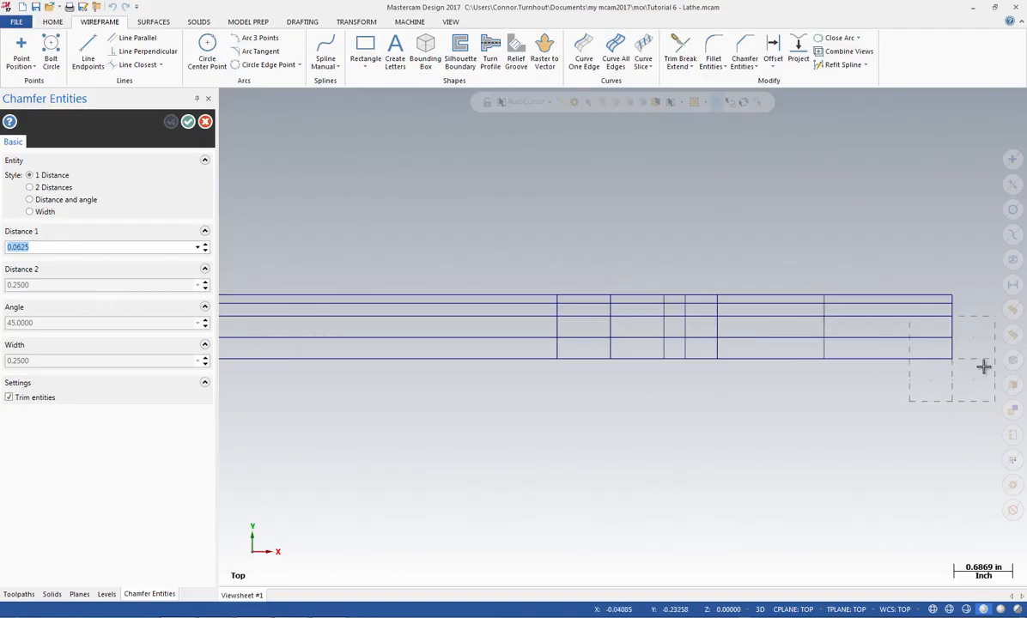
{"action": "left_click", "coordinate": [951, 347]}
{"action": "left_click", "coordinate": [924, 337]}
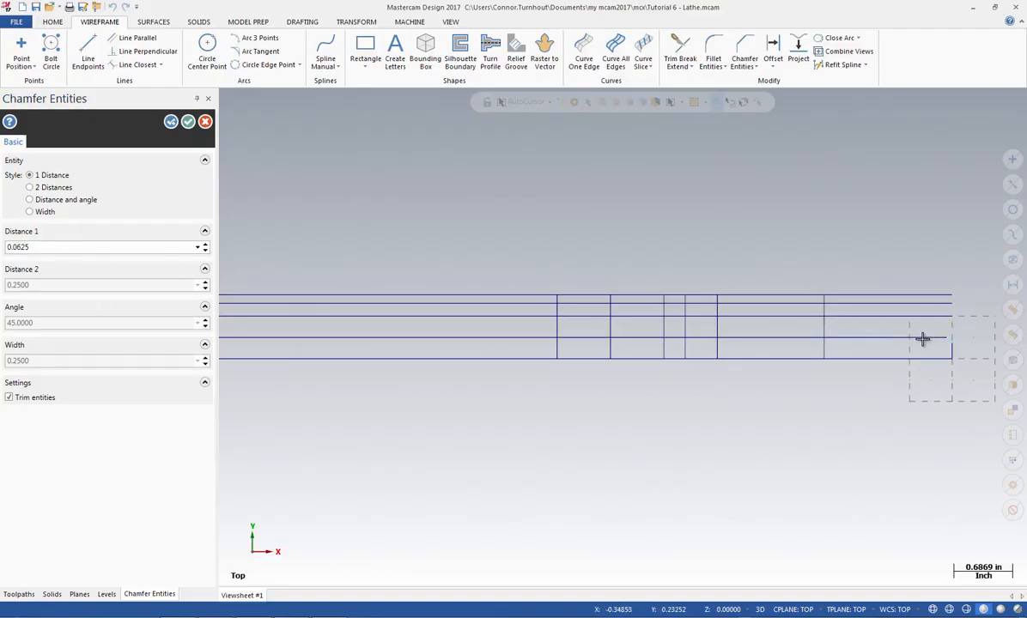
{"action": "left_click", "coordinate": [824, 328]}
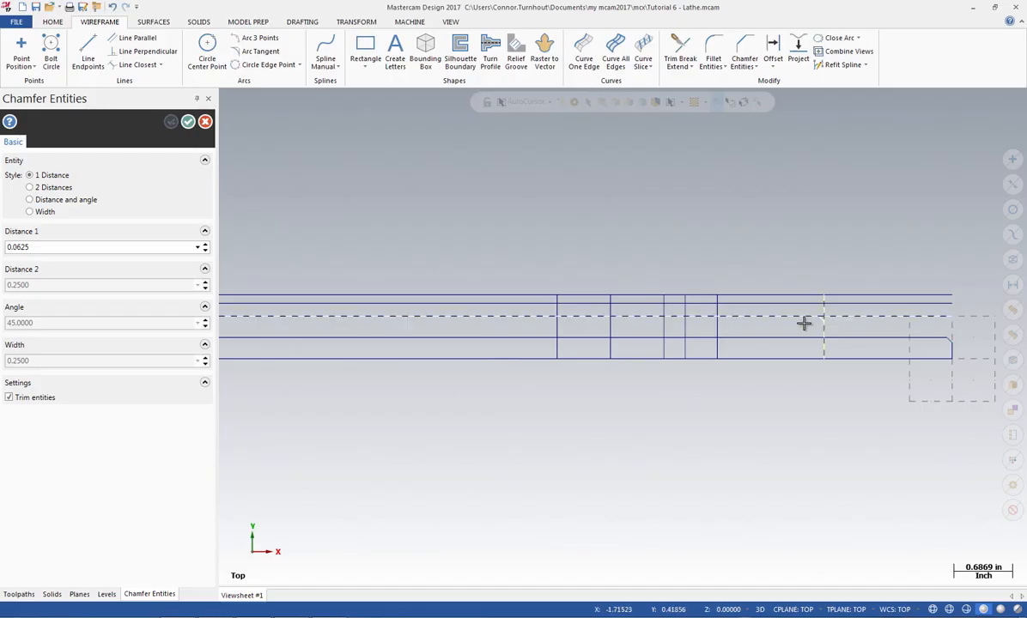
{"action": "left_click", "coordinate": [790, 318]}
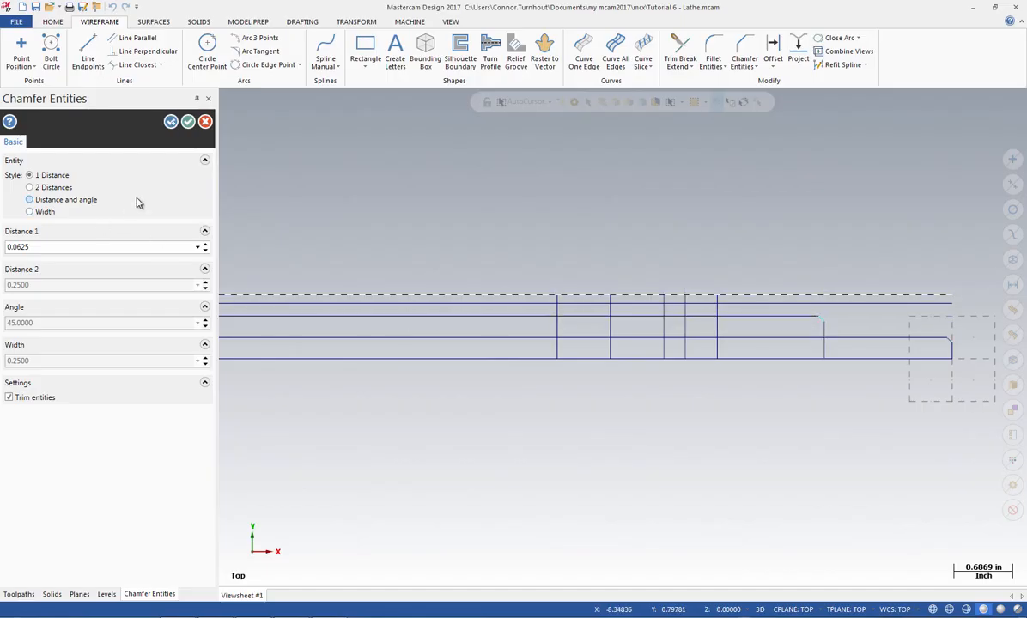
{"action": "left_click", "coordinate": [189, 123]}
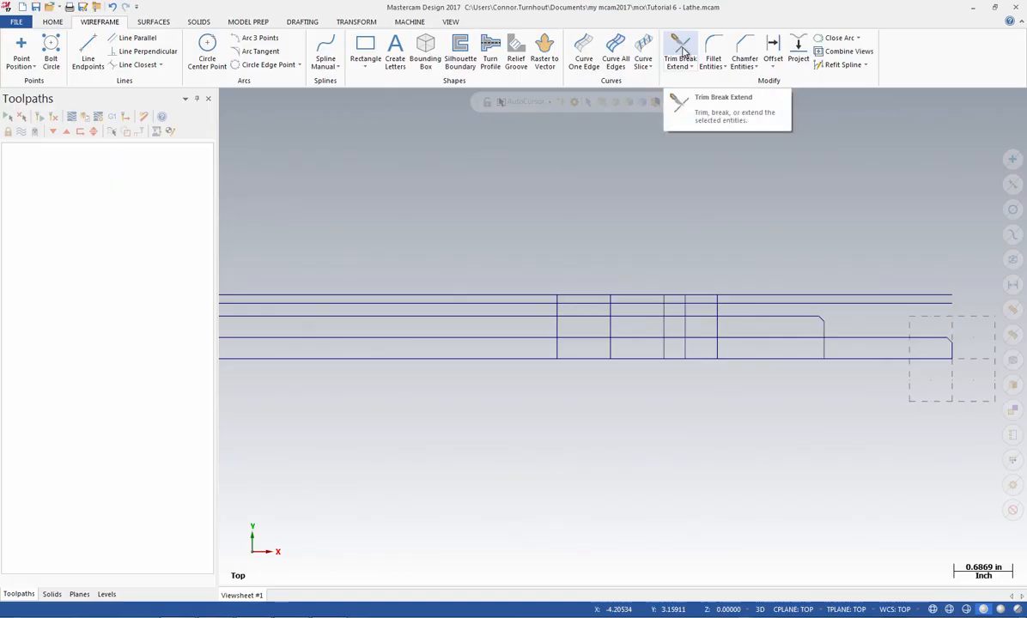
Divide/delete the top edge between the 4.625 and 4 inch lines and between the 3.375 and 3.125 inch lines, plus the 0.5-inch line between the grooves
{"action": "left_click", "coordinate": [681, 52]}
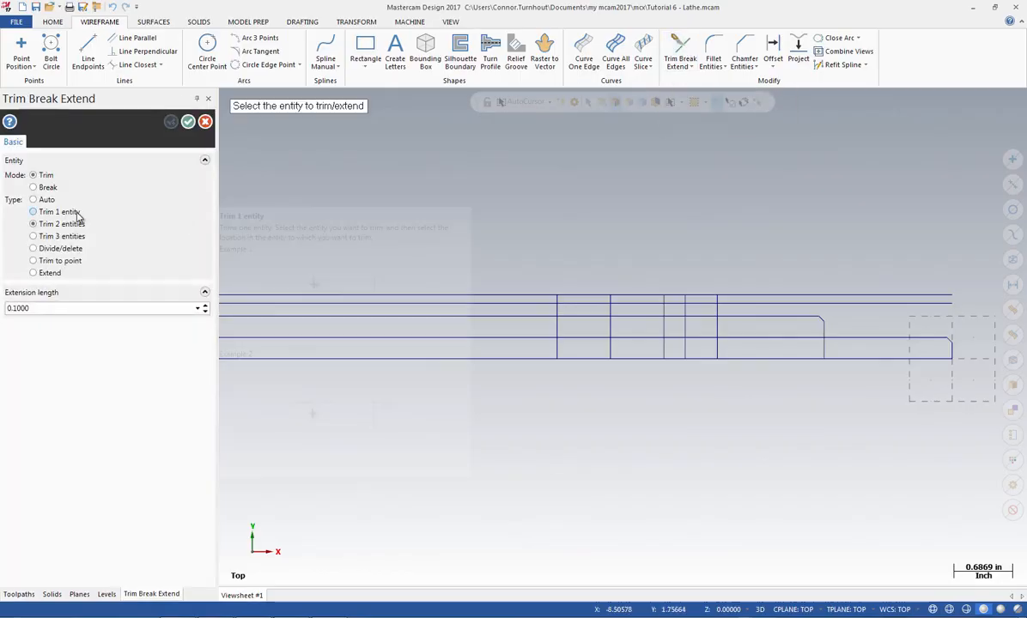
{"action": "left_click", "coordinate": [33, 248]}
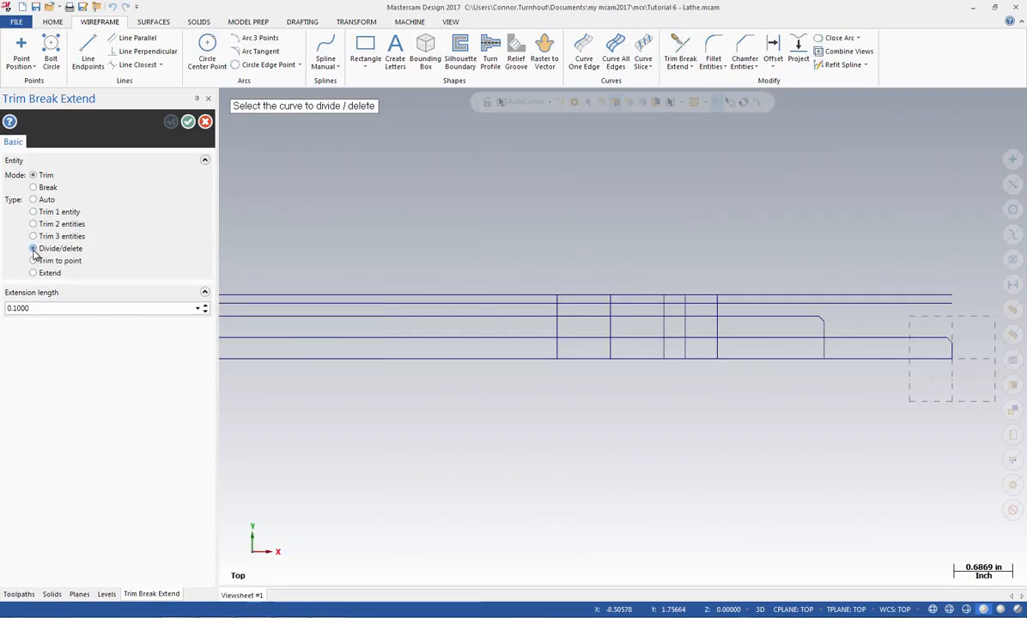
{"action": "left_click", "coordinate": [578, 295]}
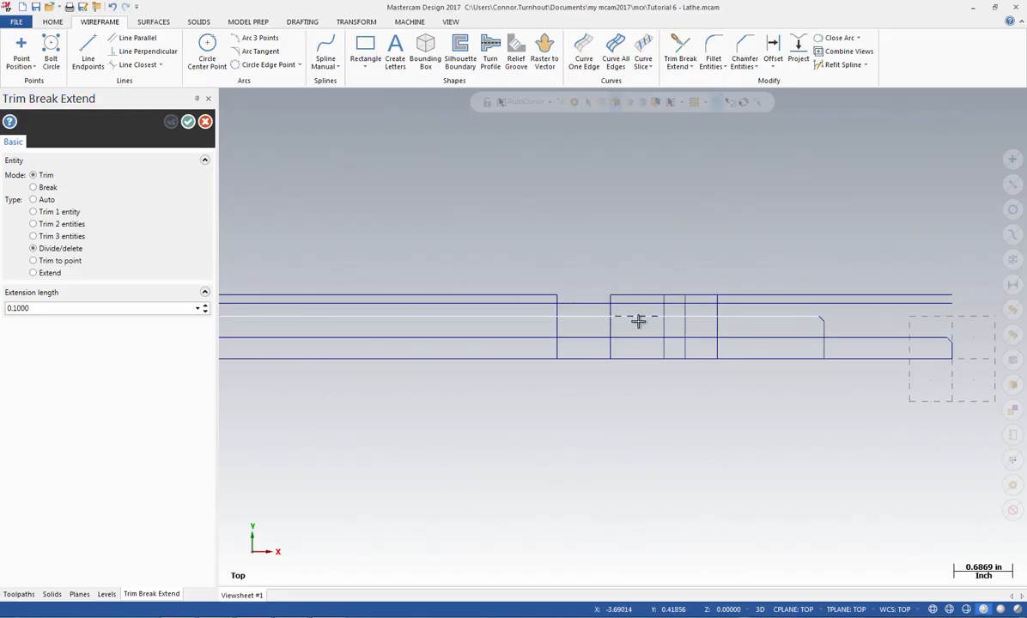
{"action": "left_click", "coordinate": [676, 295]}
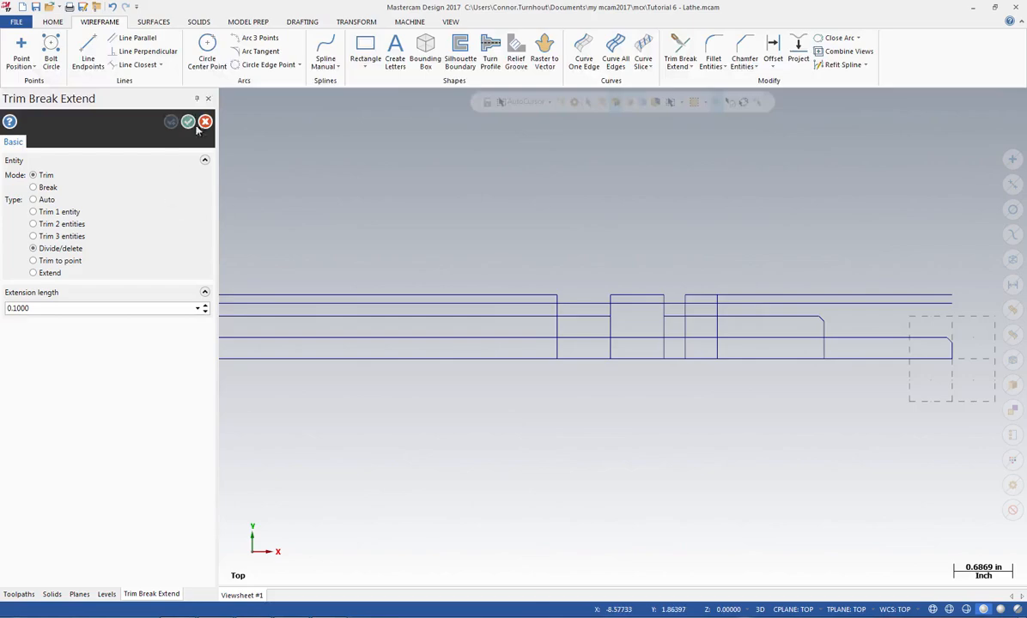
Use Trim 2 entities to form the right-end shoulders at the 1.5 and 2.75 inch vertical lines, up to the top edge
{"action": "left_click", "coordinate": [33, 224]}
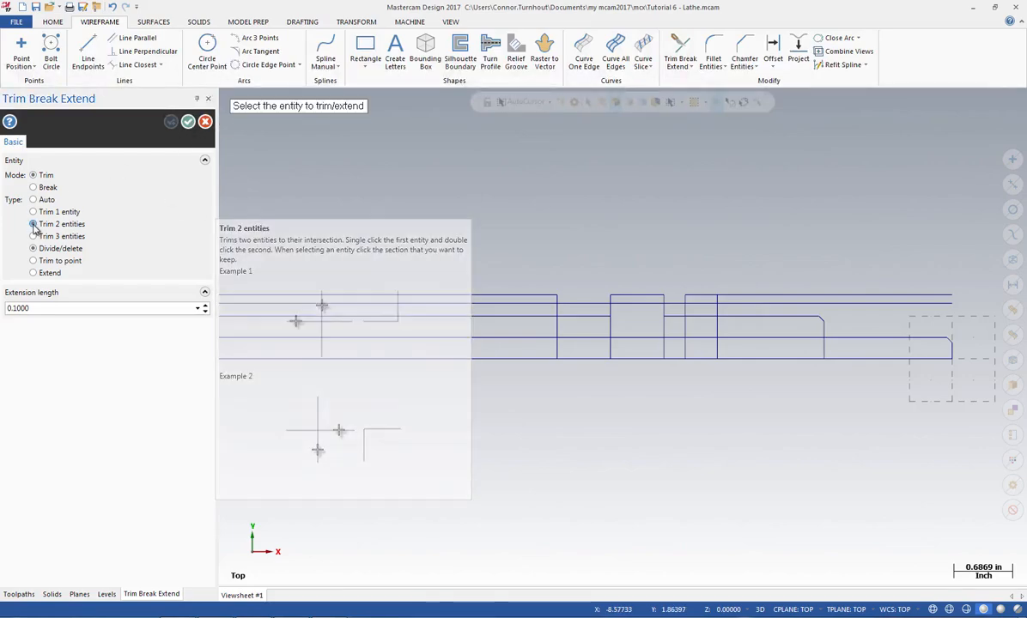
{"action": "left_click", "coordinate": [860, 339]}
{"action": "left_click", "coordinate": [823, 331]}
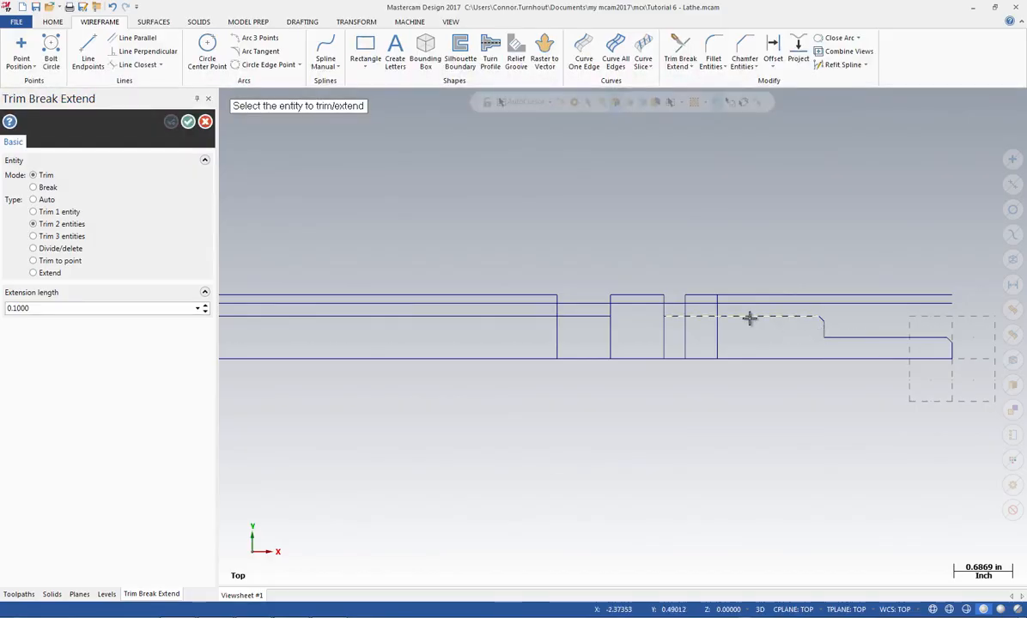
{"action": "left_click", "coordinate": [712, 310]}
{"action": "left_click", "coordinate": [716, 310]}
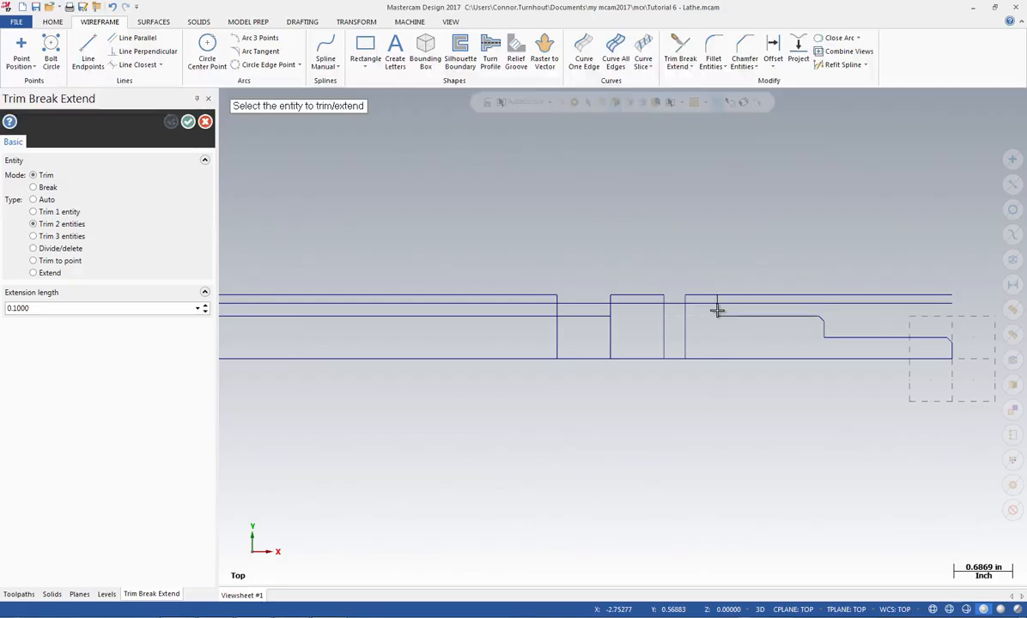
{"action": "left_click", "coordinate": [683, 311]}
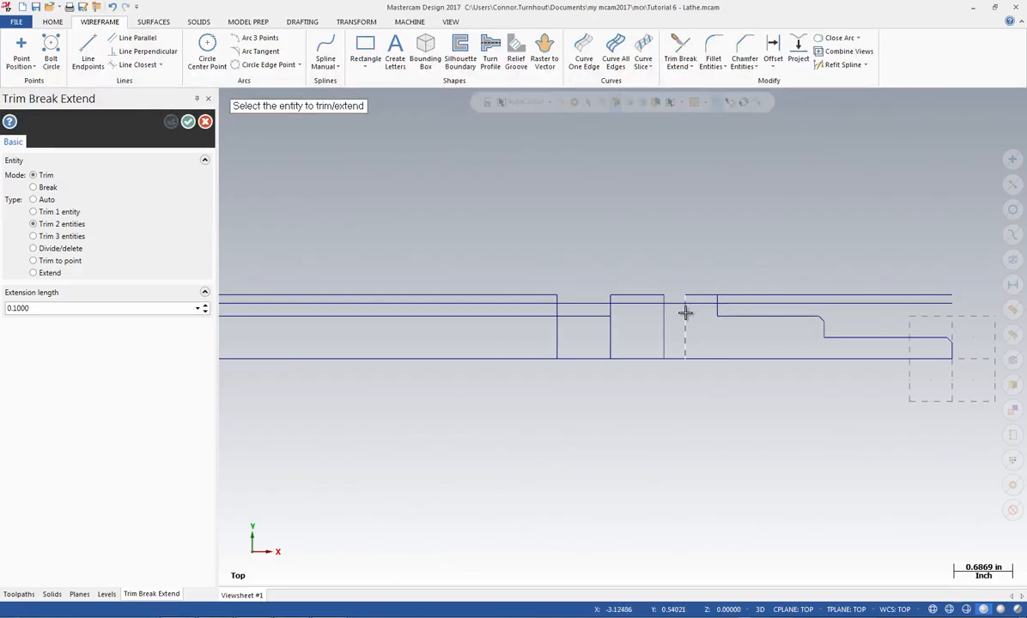
{"action": "left_click", "coordinate": [704, 296]}
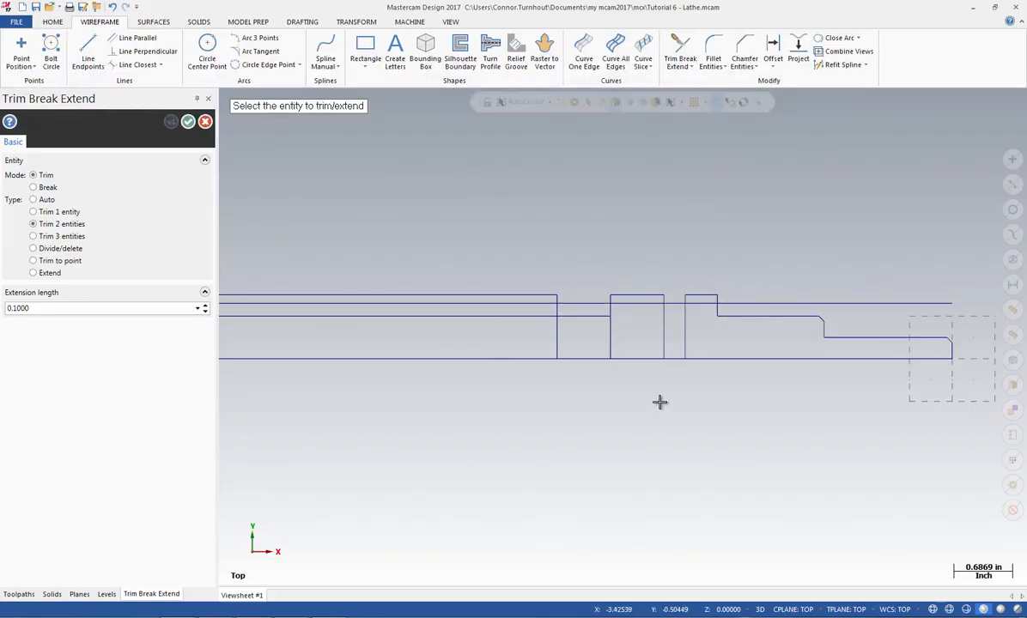
Use Trim 2 entities to form the narrow groove between the 3.125 and 3.375 inch vertical lines, joining both walls to the groove floor line
{"action": "left_click", "coordinate": [685, 301]}
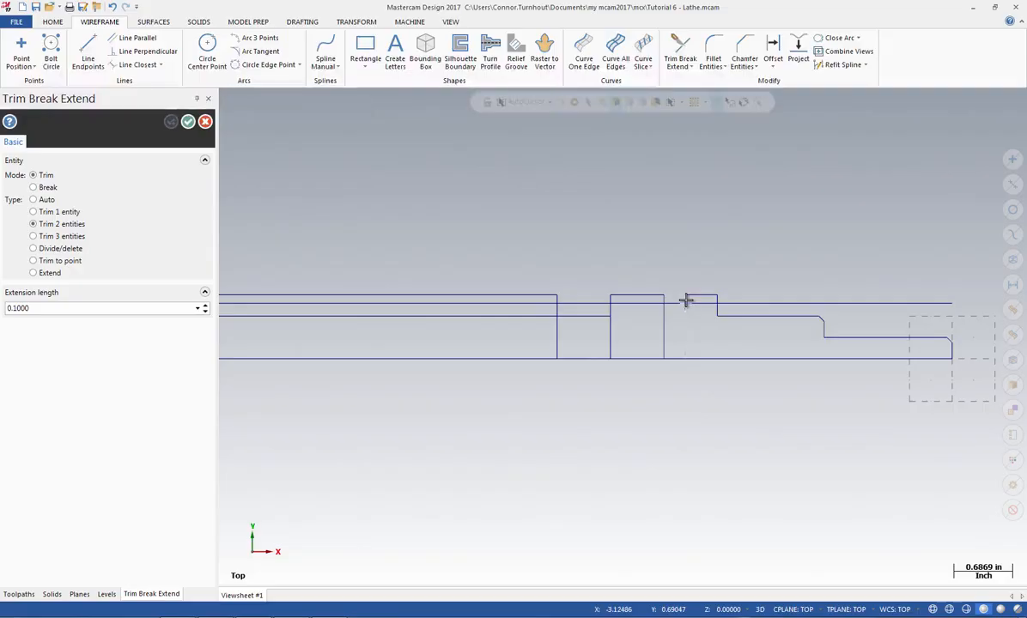
{"action": "left_click", "coordinate": [673, 304]}
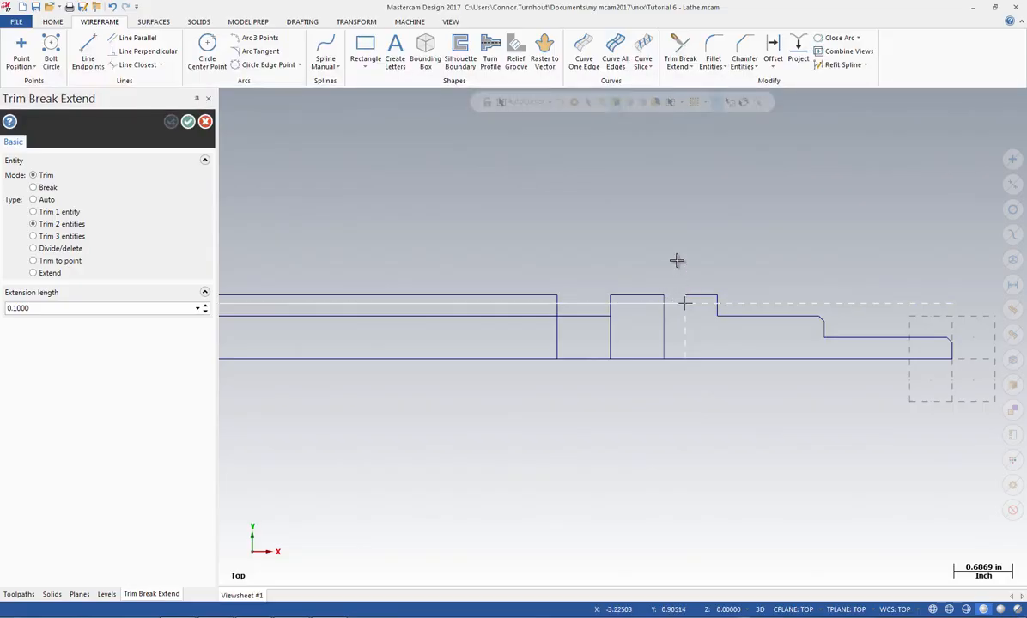
{"action": "left_click", "coordinate": [676, 305]}
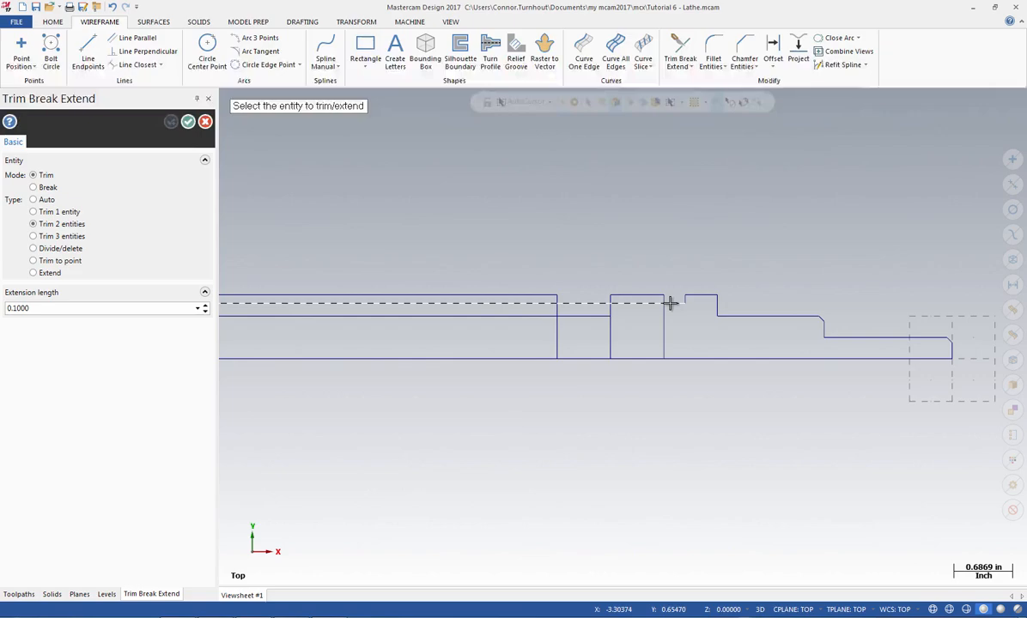
{"action": "left_click", "coordinate": [671, 304]}
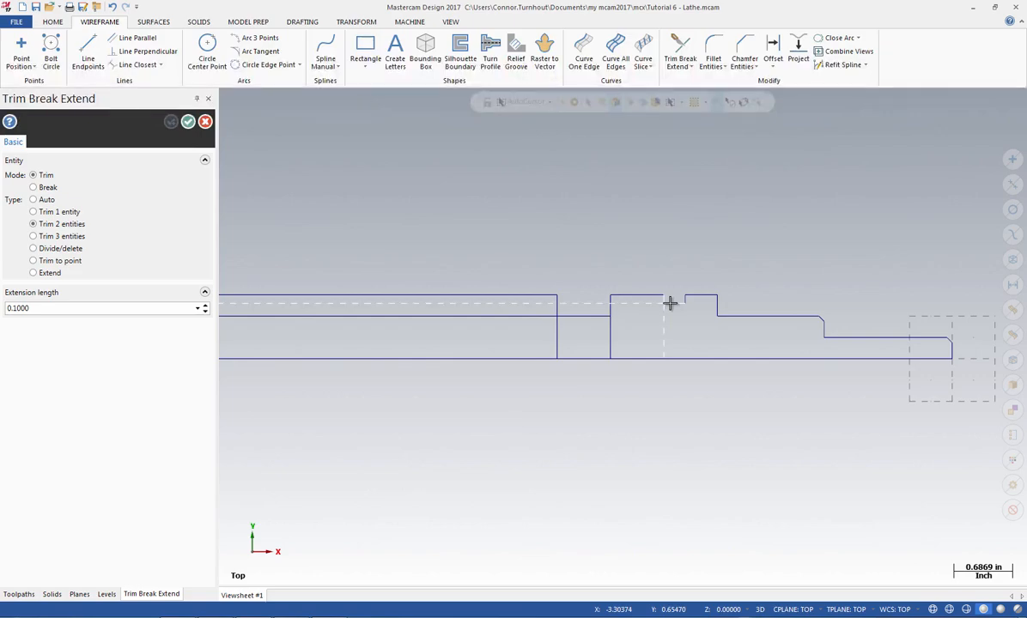
{"action": "left_click", "coordinate": [663, 302]}
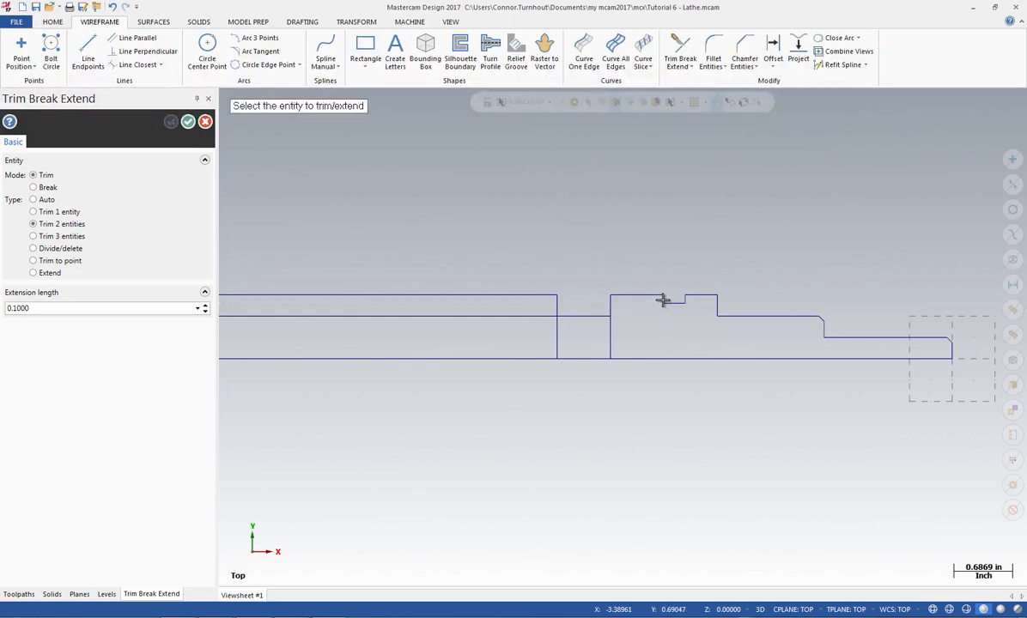
Trim the 4 and 4.625 inch vertical lines to the floor line to form the wide groove, and finish the trim command
{"action": "left_click", "coordinate": [612, 306]}
{"action": "left_click", "coordinate": [585, 317]}
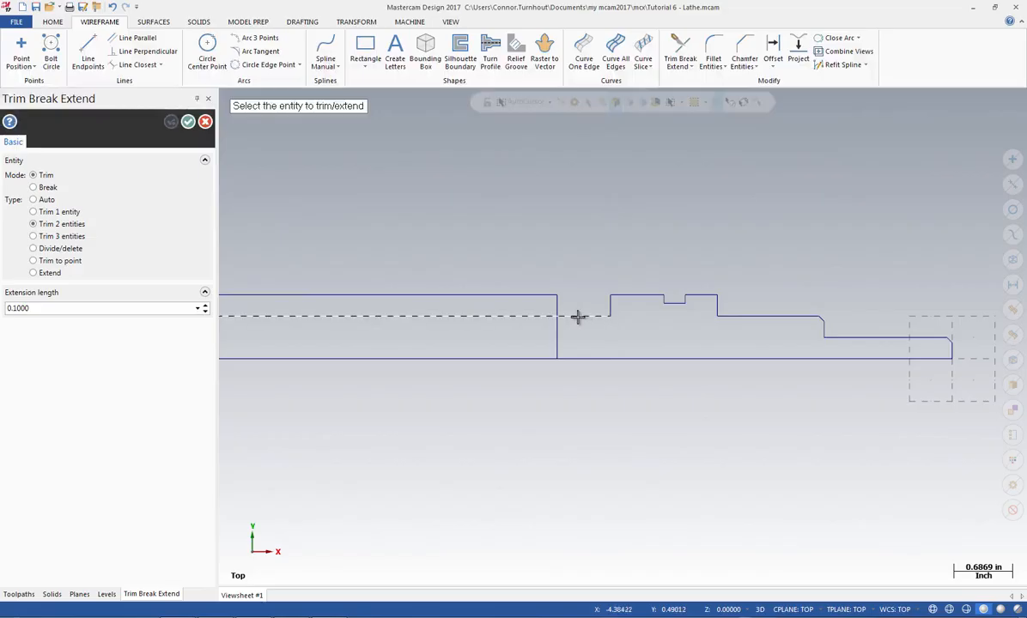
{"action": "left_click", "coordinate": [554, 302]}
{"action": "left_click", "coordinate": [558, 315]}
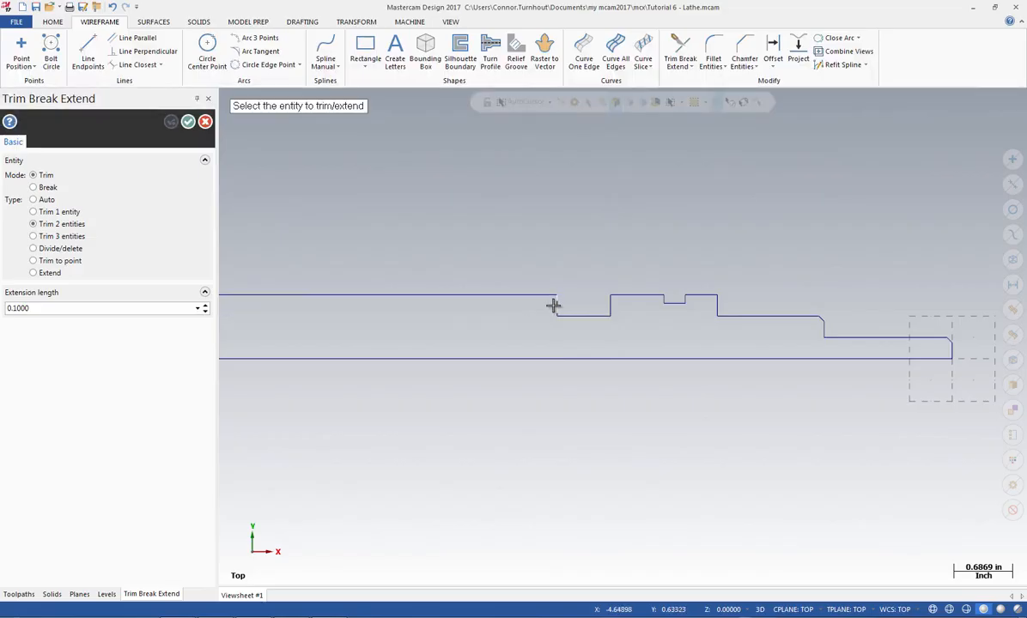
{"action": "left_click", "coordinate": [188, 121]}
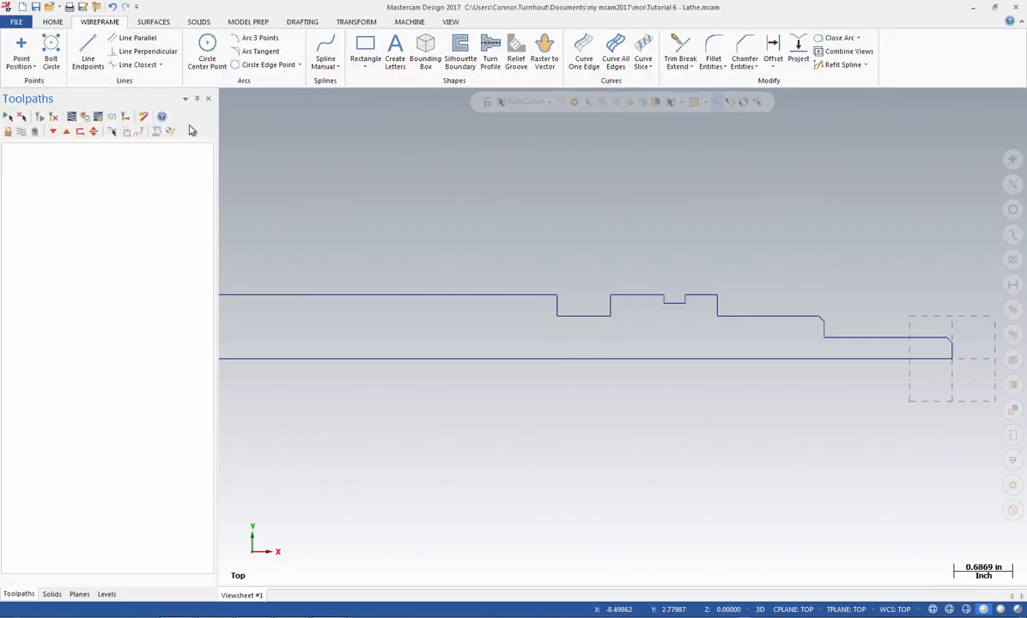
Create an OD thread relief groove with the 1/2 - 13 UNC table size at Z position -1.5
{"action": "left_click", "coordinate": [515, 60]}
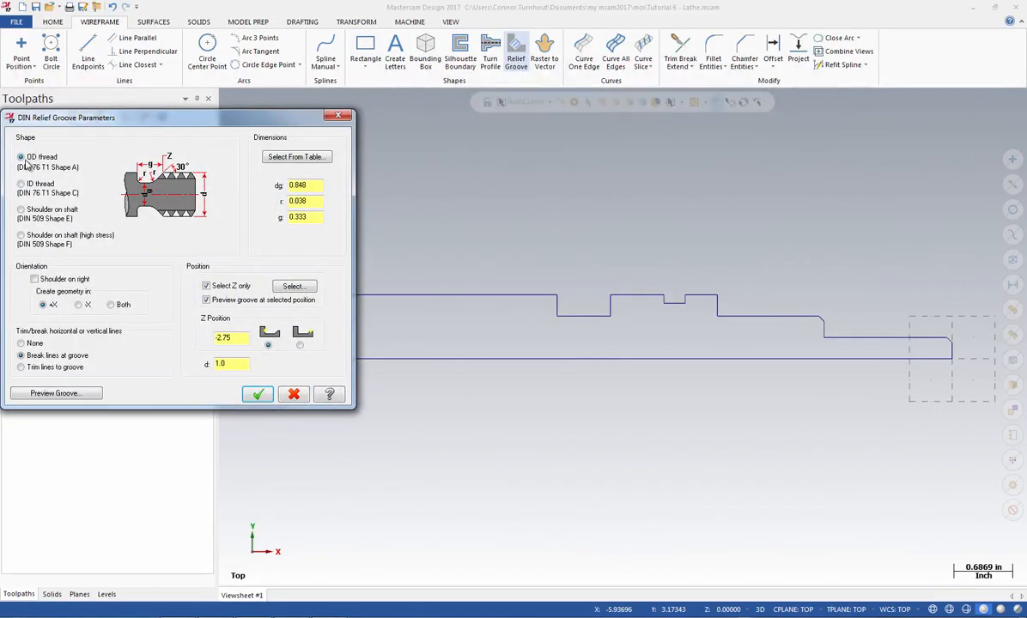
{"action": "left_click", "coordinate": [287, 158]}
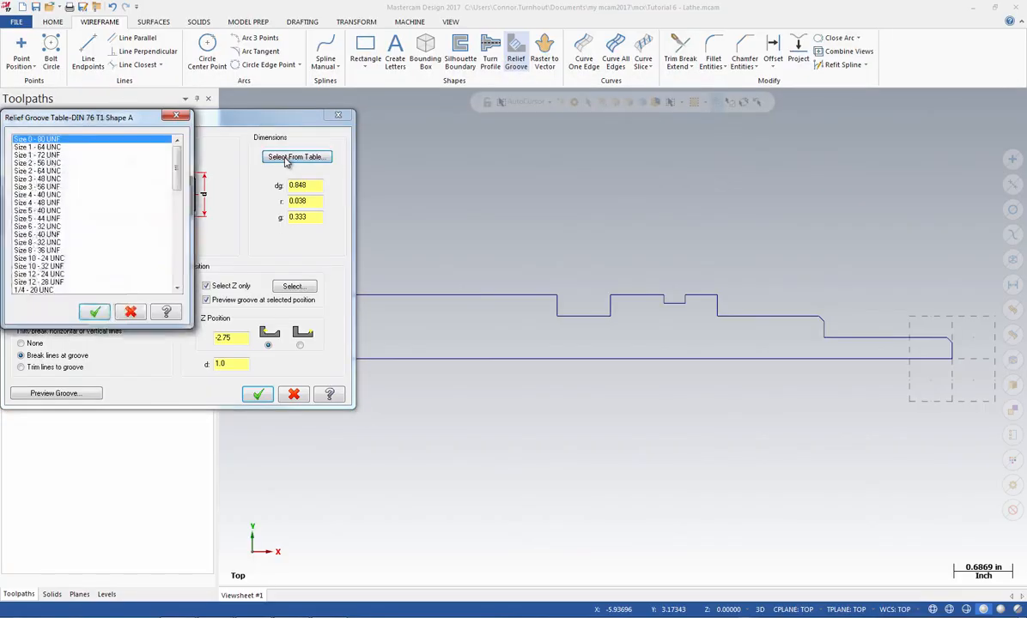
{"action": "left_click_drag", "start_coordinate": [176, 178], "coordinate": [175, 241]}
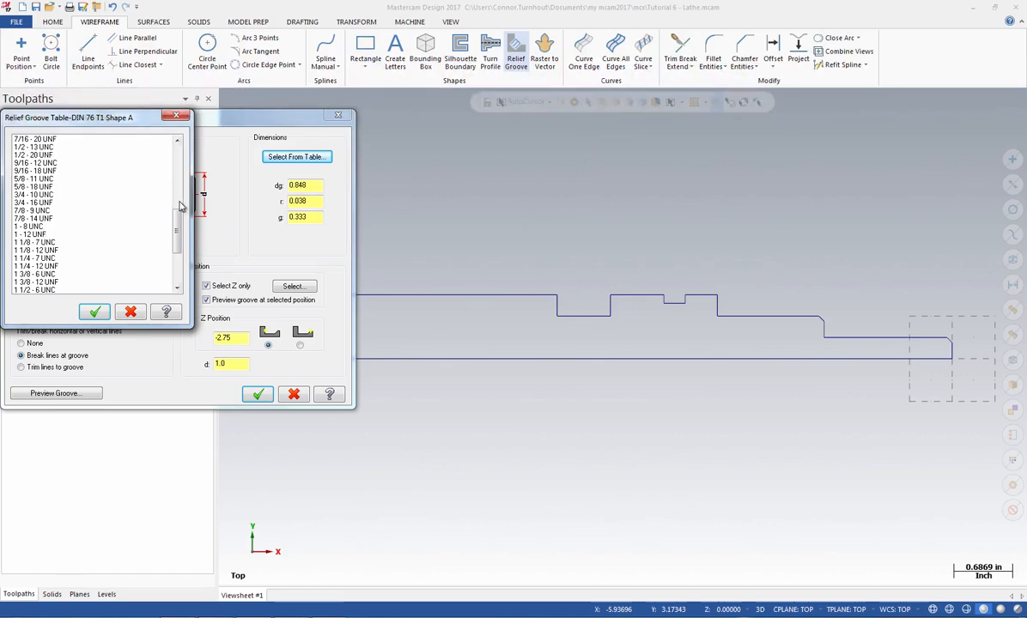
{"action": "left_click_drag", "start_coordinate": [176, 223], "coordinate": [176, 198]}
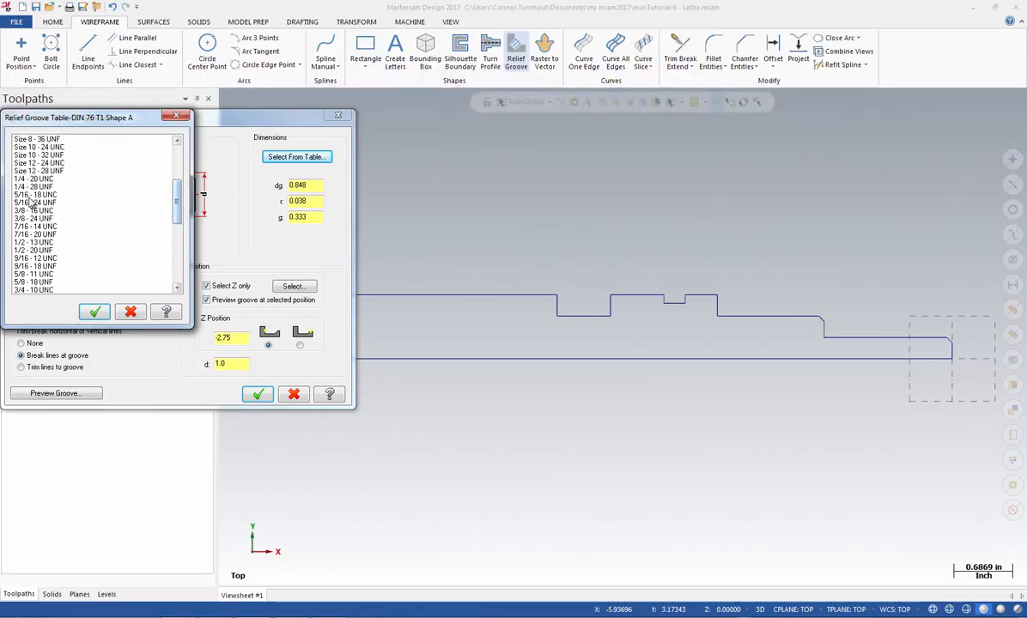
{"action": "left_click", "coordinate": [37, 244]}
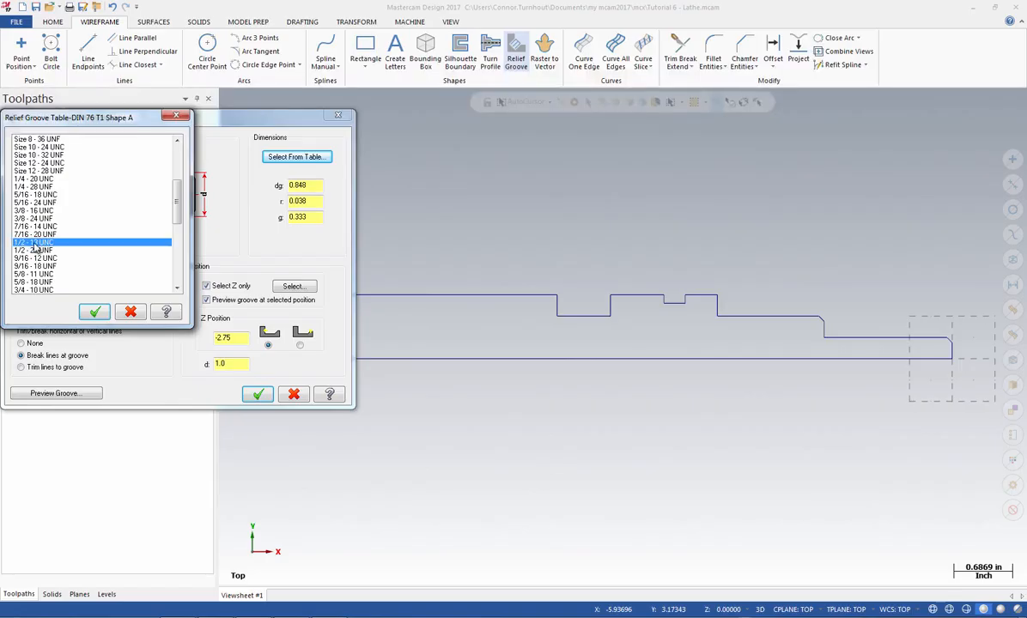
{"action": "left_click", "coordinate": [94, 313]}
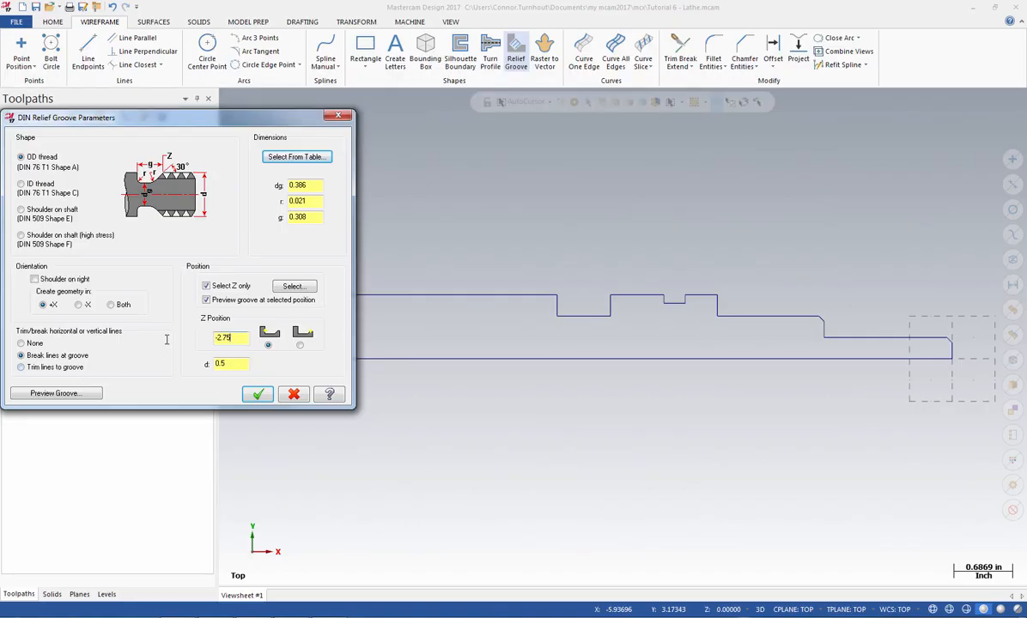
{"action": "left_click_drag", "start_coordinate": [167, 339], "coordinate": [148, 341]}
{"action": "left_click", "coordinate": [258, 394]}
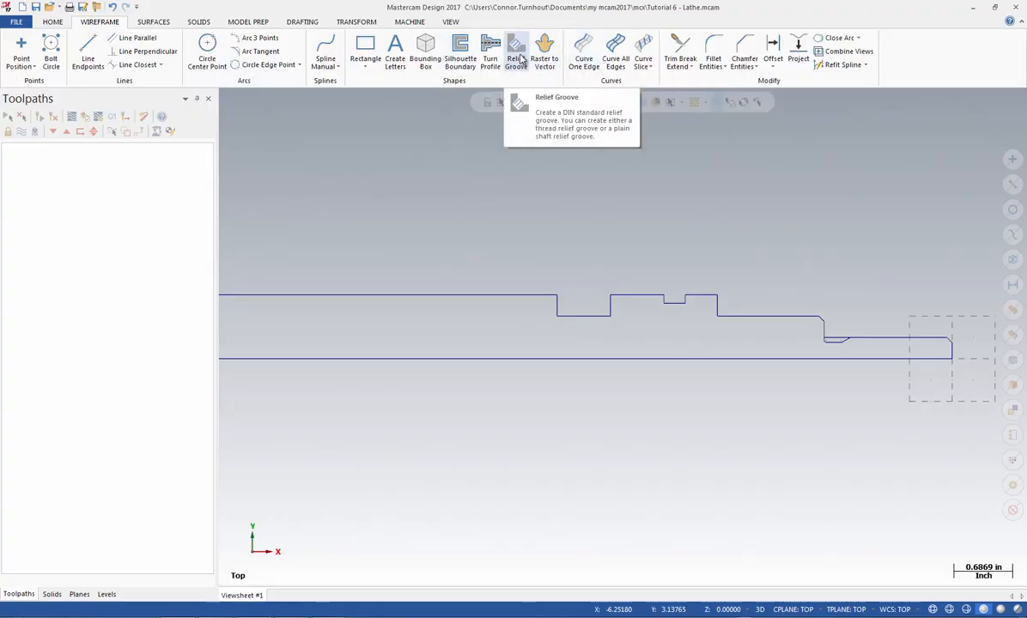
Create a second OD thread relief groove with the 1 - 12 UNF table size at the lower corner of the 2.75-inch shoulder
{"action": "left_click", "coordinate": [516, 53]}
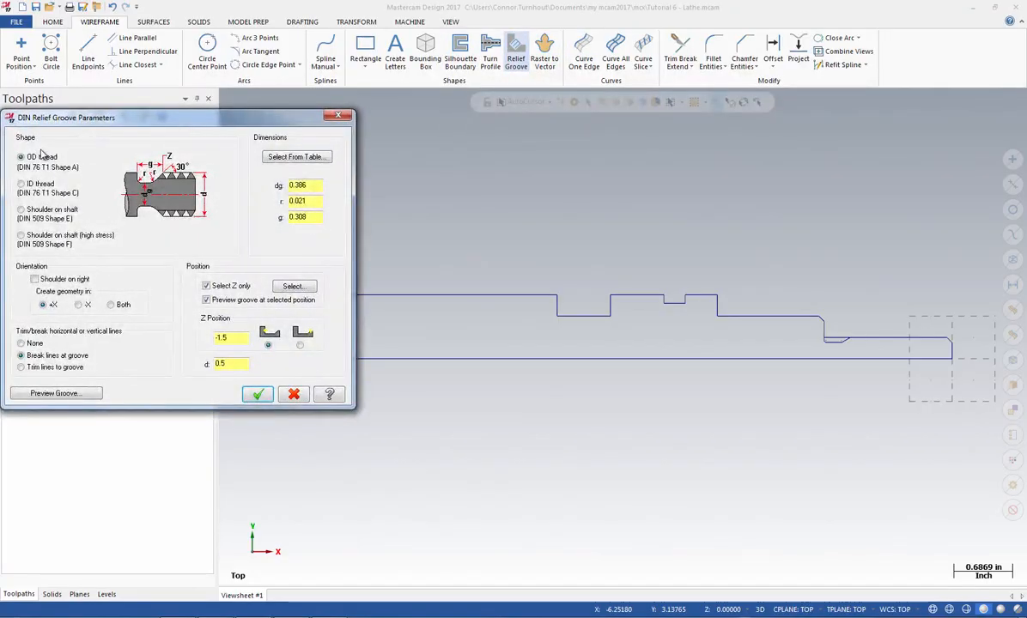
{"action": "left_click", "coordinate": [284, 161]}
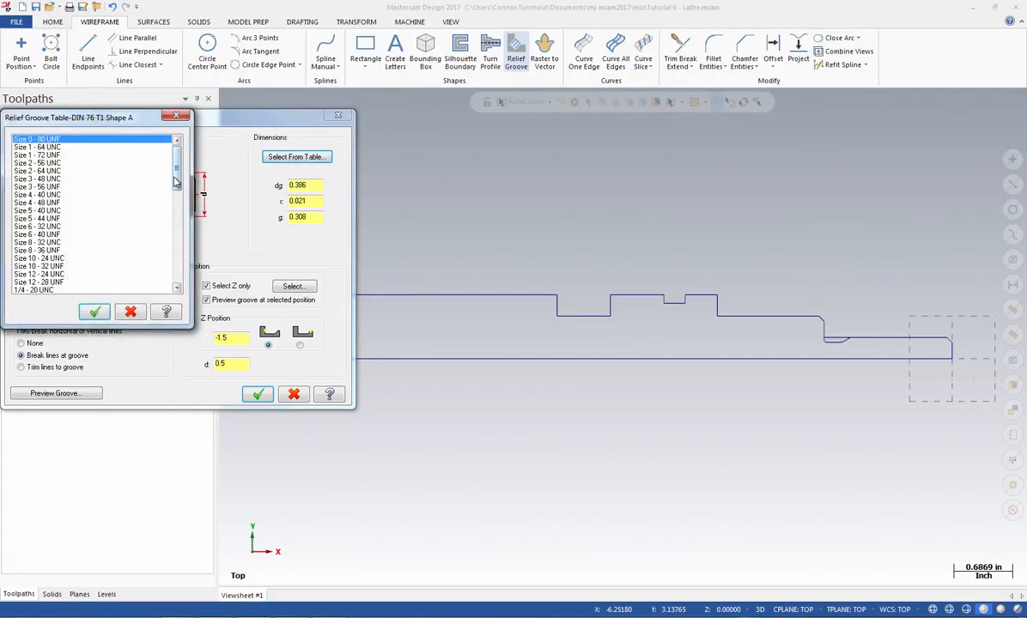
{"action": "left_click_drag", "start_coordinate": [175, 169], "coordinate": [176, 231]}
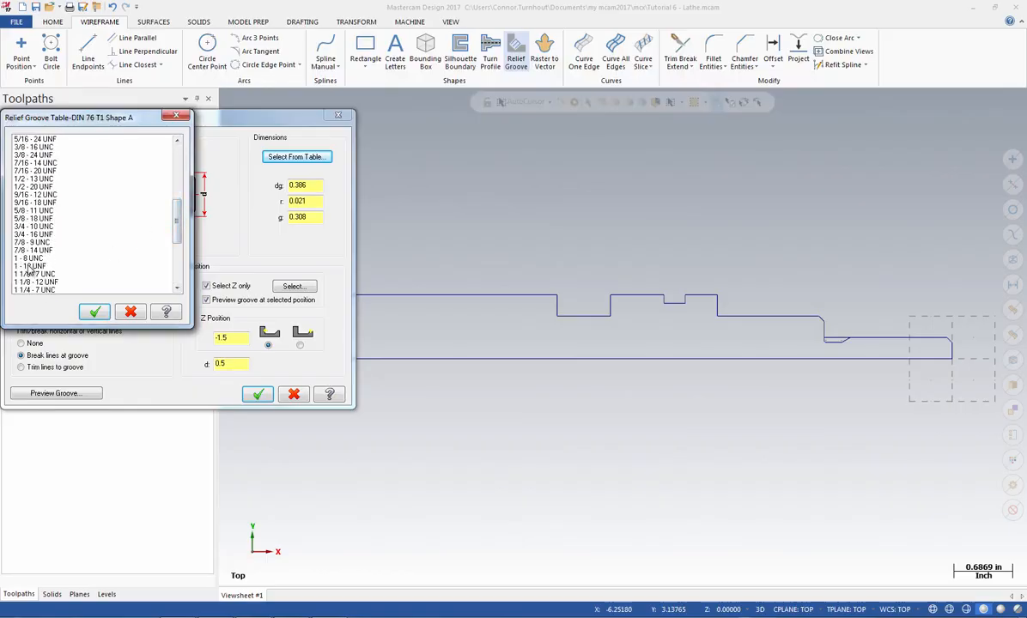
{"action": "left_click", "coordinate": [29, 267]}
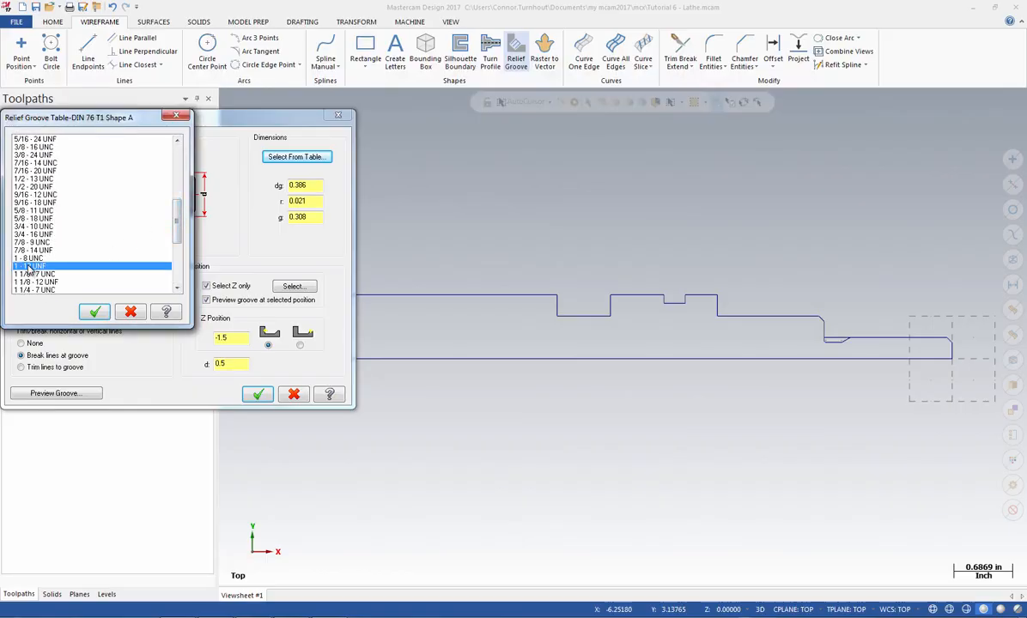
{"action": "left_click", "coordinate": [94, 312]}
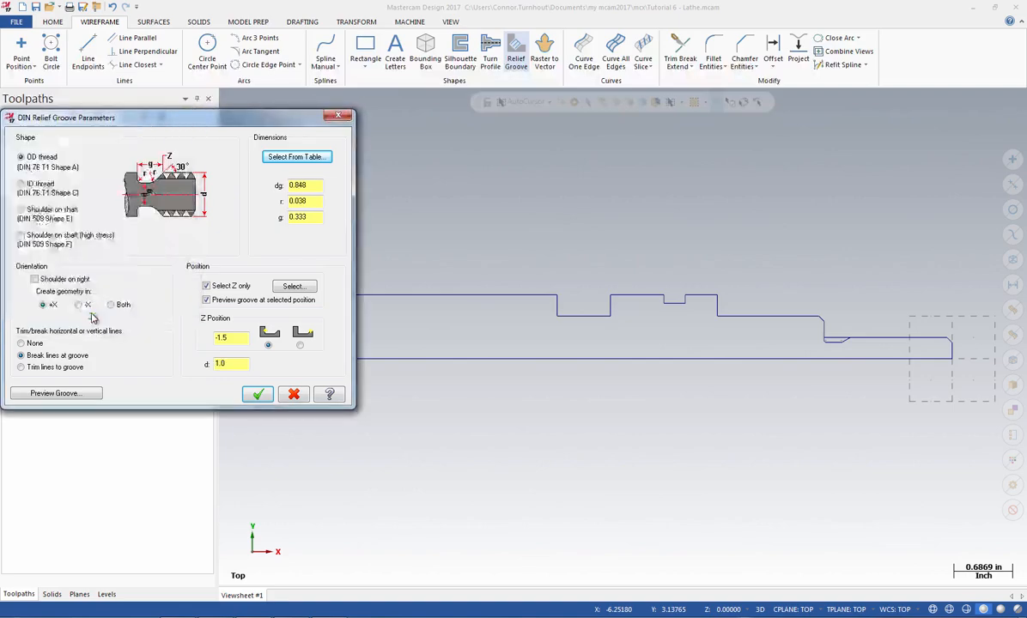
{"action": "left_click", "coordinate": [292, 287]}
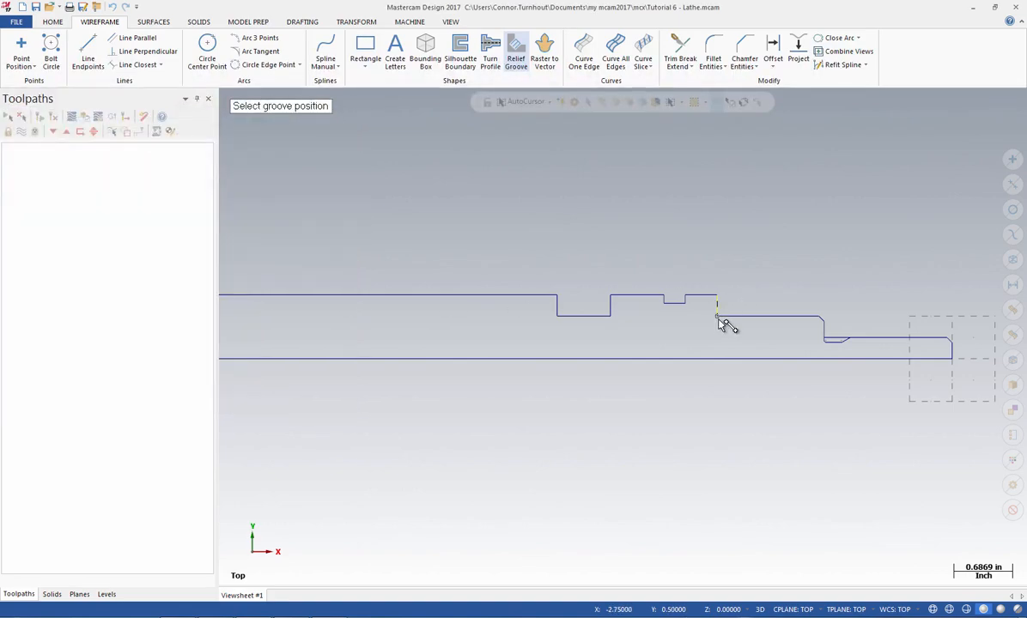
{"action": "left_click", "coordinate": [718, 318]}
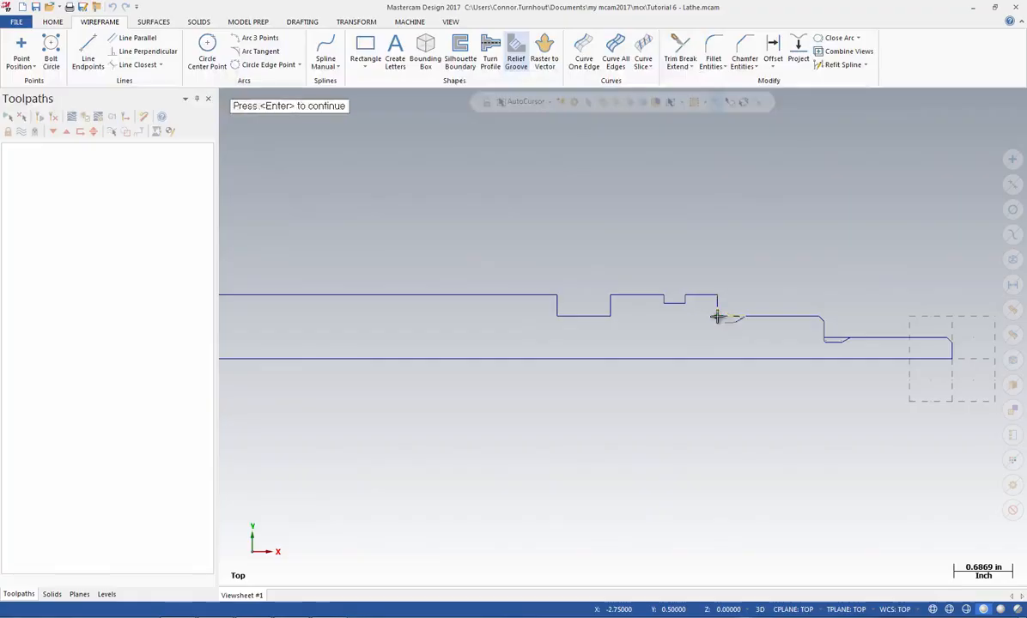
{"action": "key", "text": "Return"}
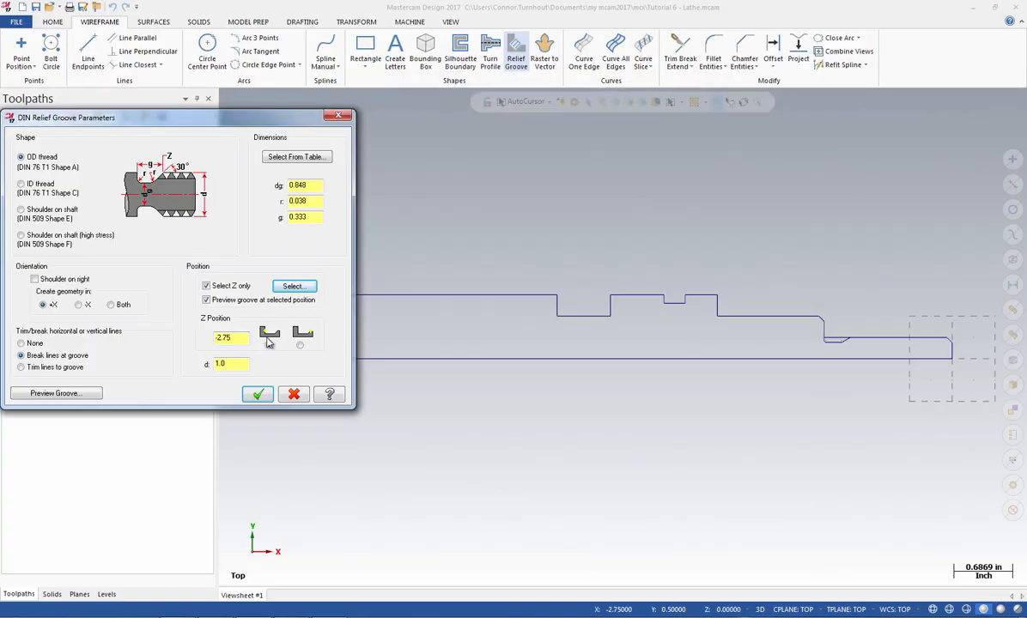
{"action": "left_click", "coordinate": [256, 395]}
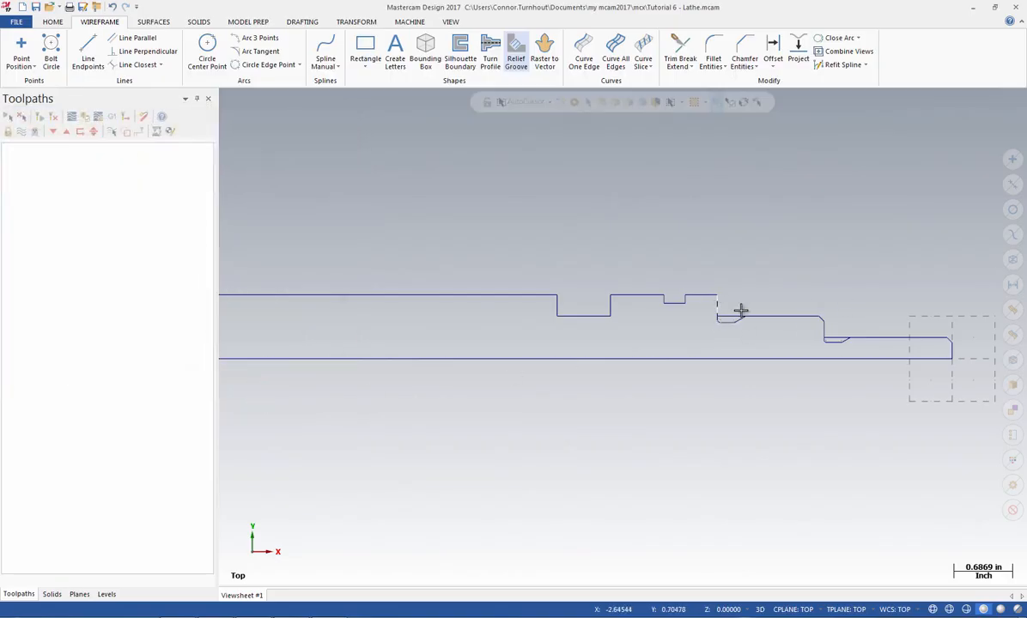
Save the completed profile to the existing file Tutorial 6 - Lathe.mcam
{"action": "right_click", "coordinate": [412, 229]}
{"action": "left_click", "coordinate": [438, 275]}
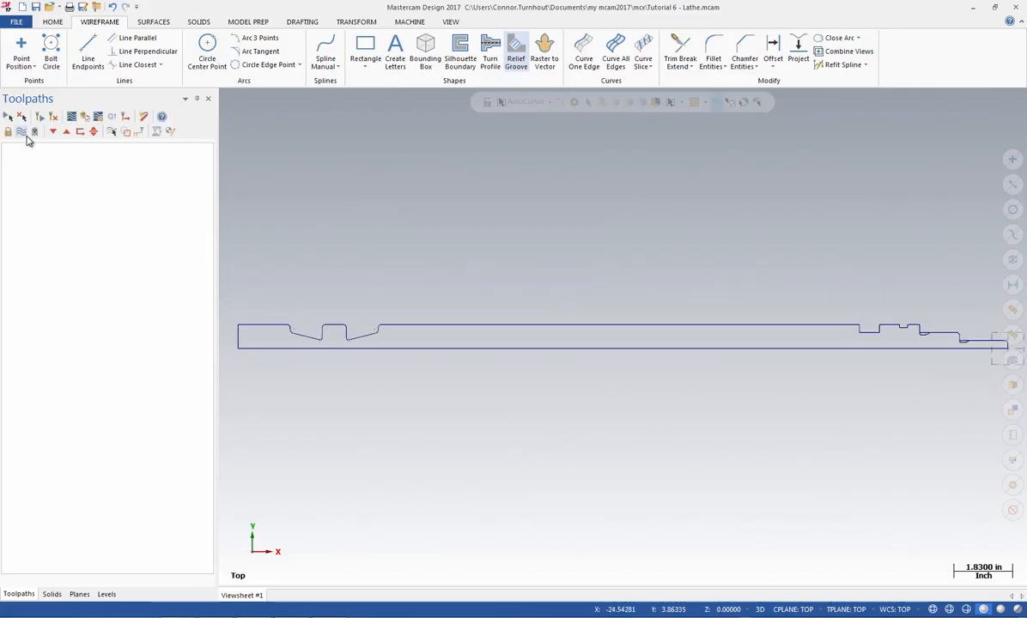
{"action": "left_click", "coordinate": [16, 21]}
{"action": "left_click", "coordinate": [24, 159]}
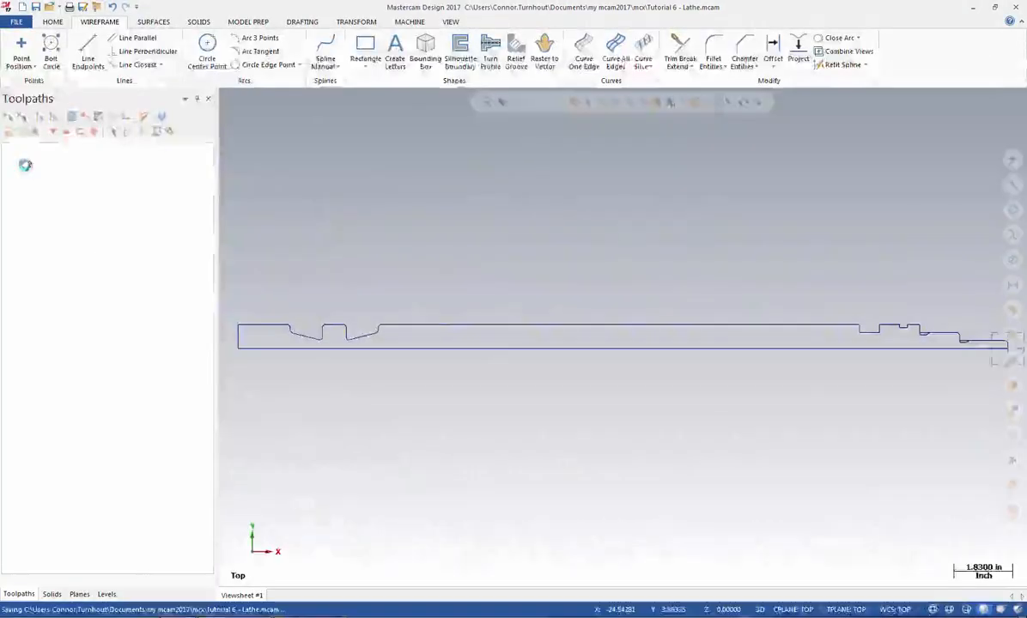